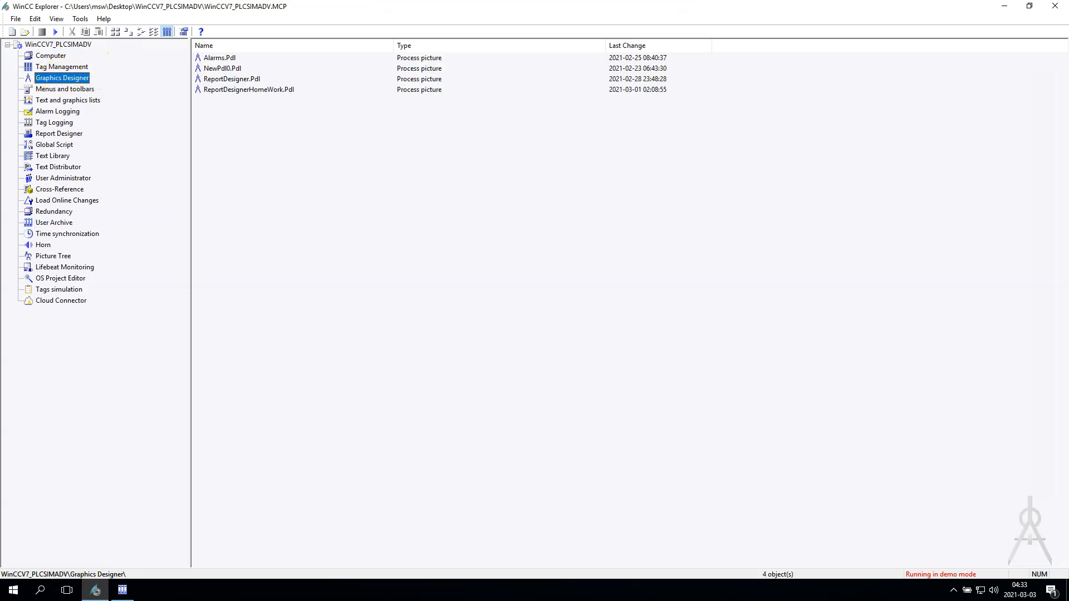
Step: Create a new process picture named UserArchive.Pdl in Graphics Designer and open it for editing
{"action": "right_click", "coordinate": [62, 77]}
{"action": "left_click", "coordinate": [123, 97]}
{"action": "left_click", "coordinate": [218, 97]}
{"action": "key", "text": "F2"}
{"action": "type", "text": "UserArchive.Pdl"}
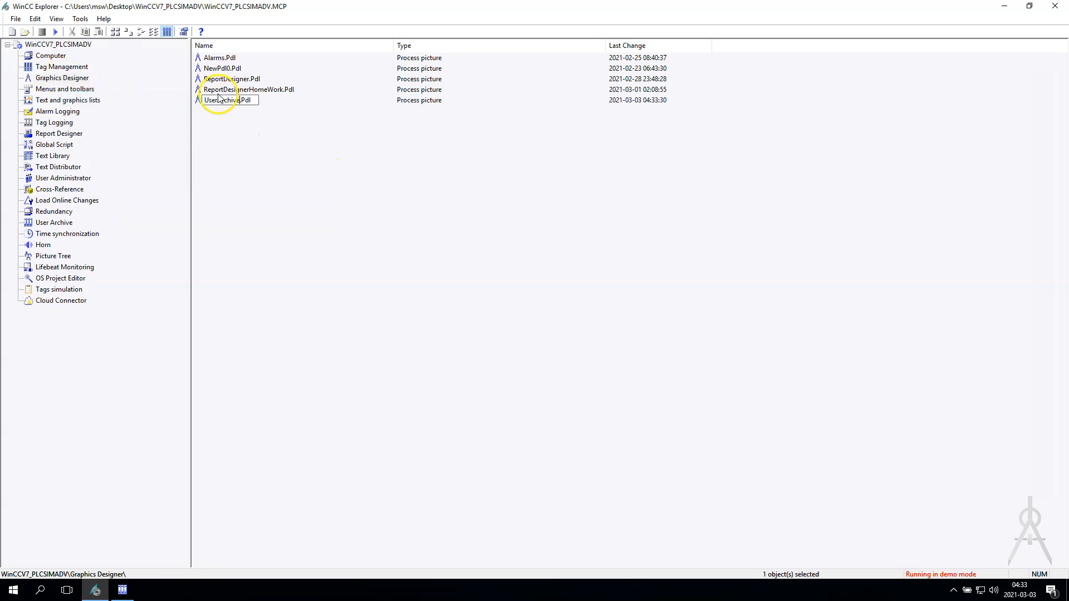
{"action": "key", "text": "Return"}
{"action": "double_click", "coordinate": [221, 101]}
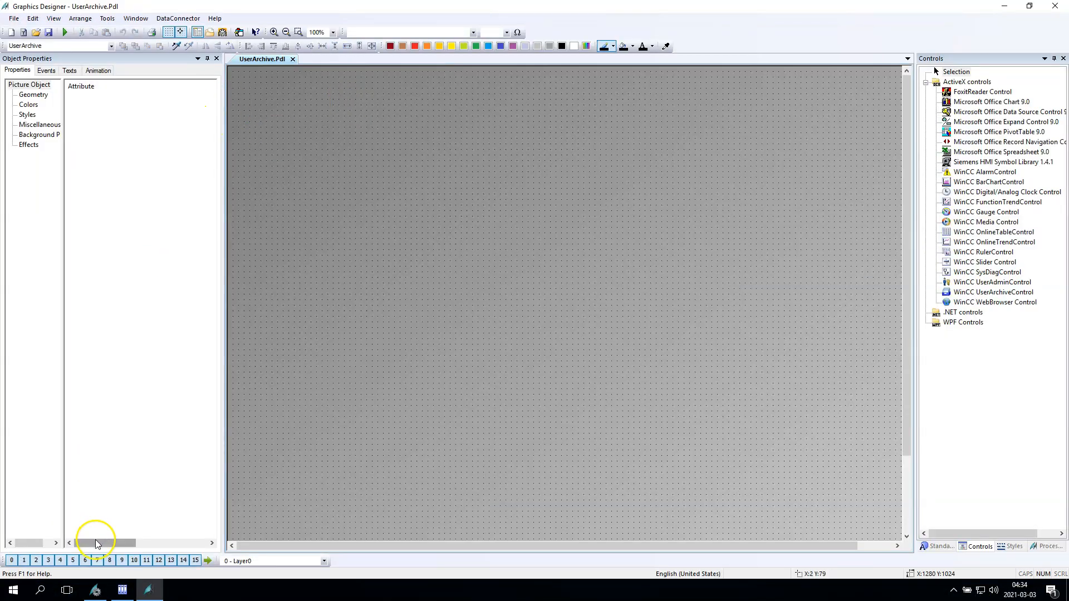
Step: Place a WinCC UserArchiveControl about 1100 by 590 in size near the picture's upper-left corner, and move its properties dialog aside
{"action": "left_click", "coordinate": [992, 292]}
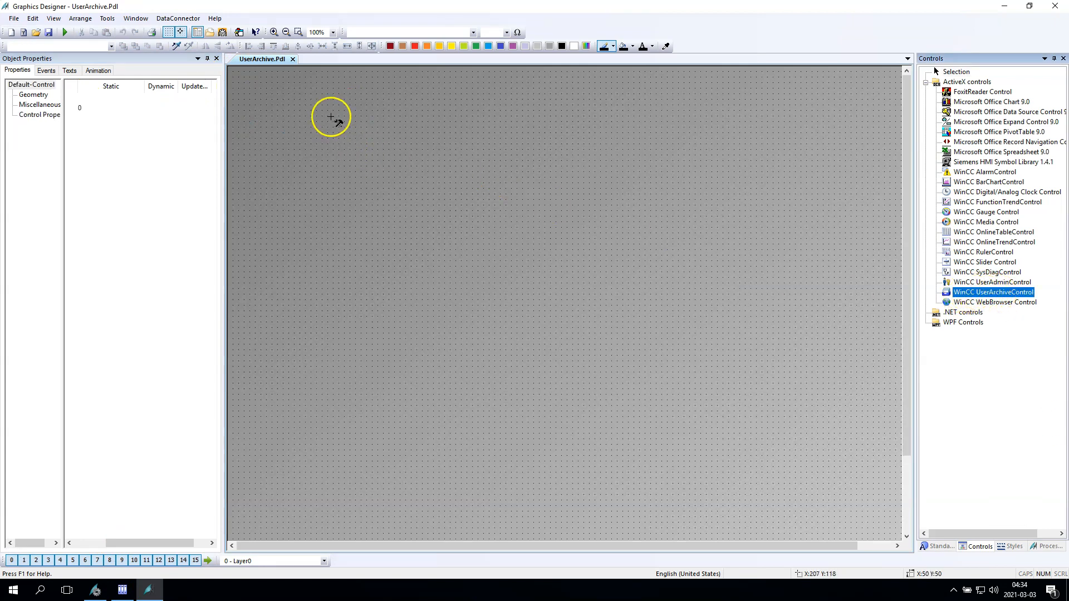
{"action": "left_click_drag", "start_coordinate": [245, 71], "coordinate": [859, 400]}
{"action": "left_click_drag", "start_coordinate": [351, 91], "coordinate": [437, 167]}
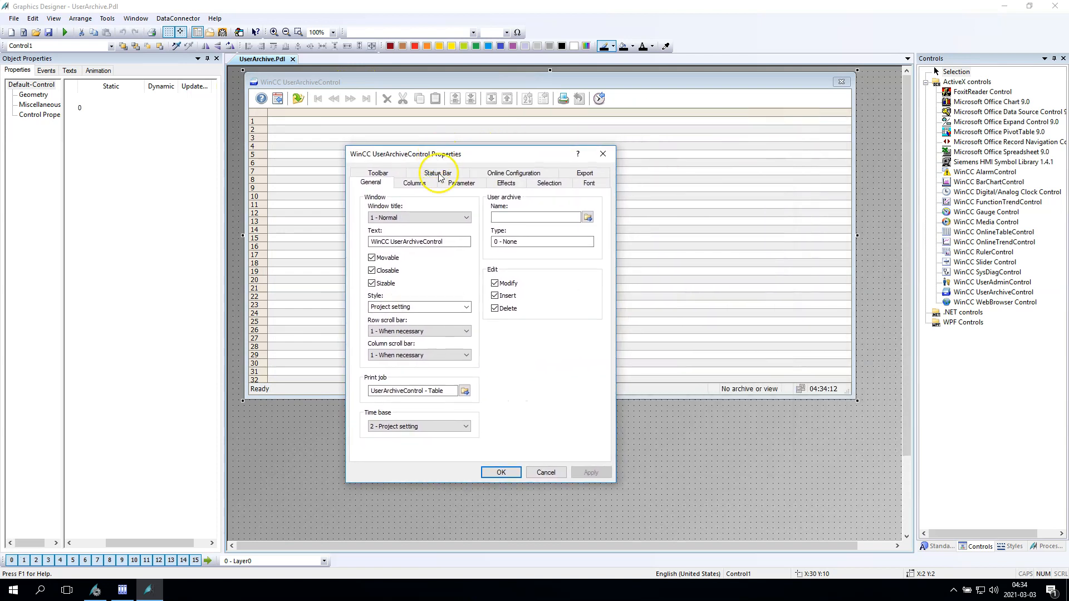
Step: Link the archive control to the Chocolate user archive, checking the archive in Configuration Studio, and apply the setting
{"action": "left_click", "coordinate": [504, 216]}
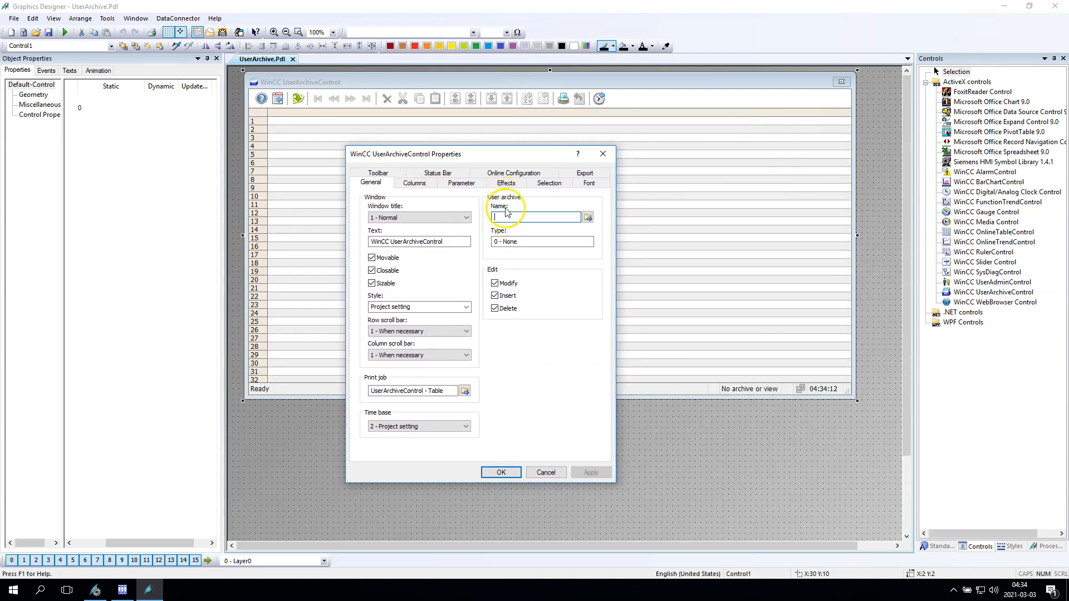
{"action": "left_click", "coordinate": [588, 217]}
{"action": "left_click", "coordinate": [478, 315]}
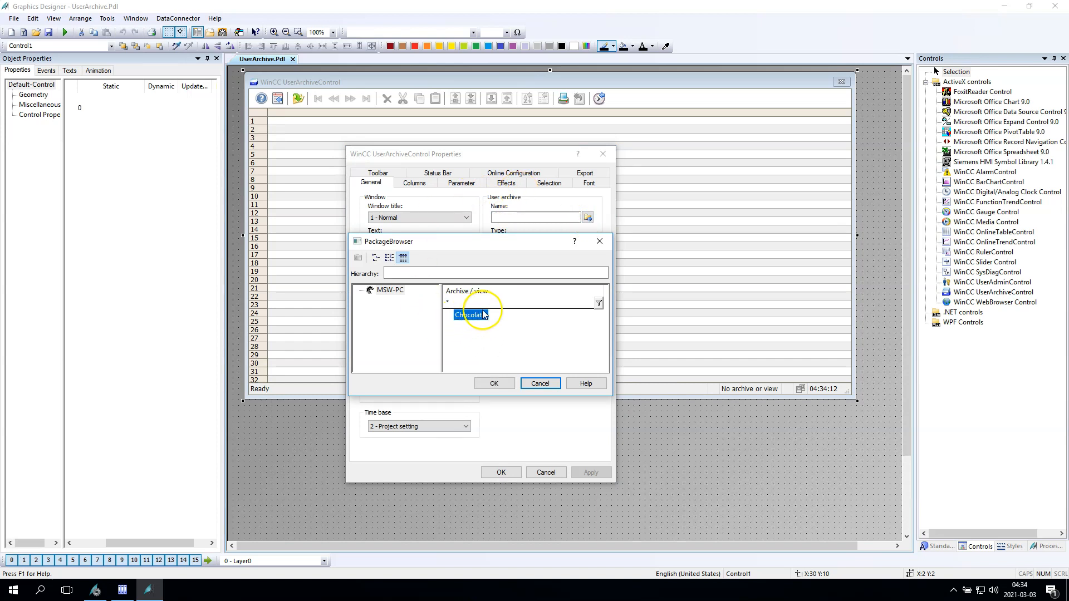
{"action": "left_click", "coordinate": [123, 590]}
{"action": "left_click", "coordinate": [51, 61]}
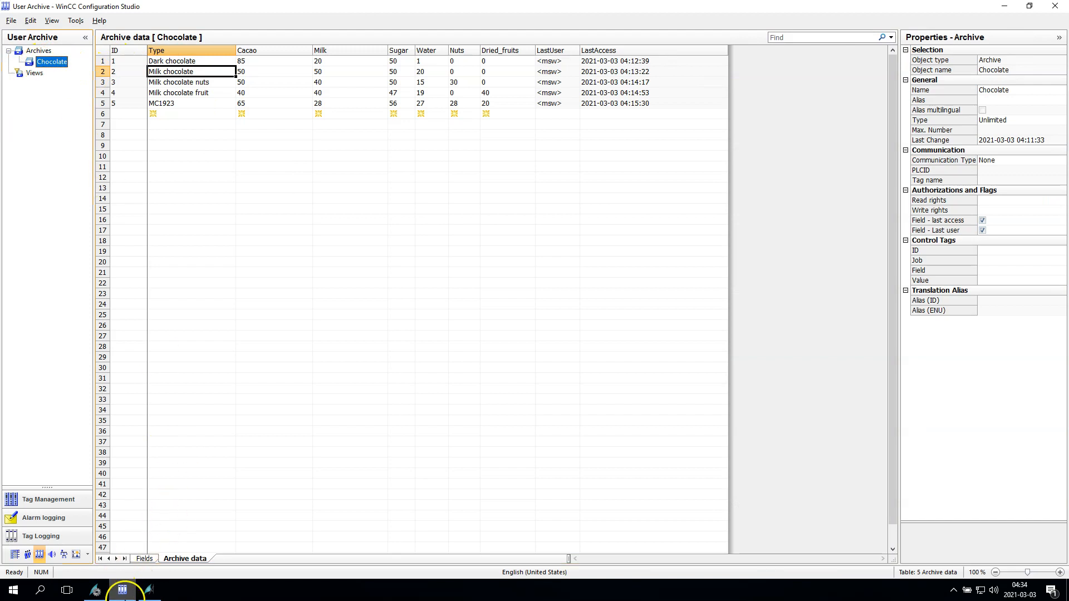
{"action": "left_click", "coordinate": [148, 590]}
{"action": "left_click", "coordinate": [497, 383]}
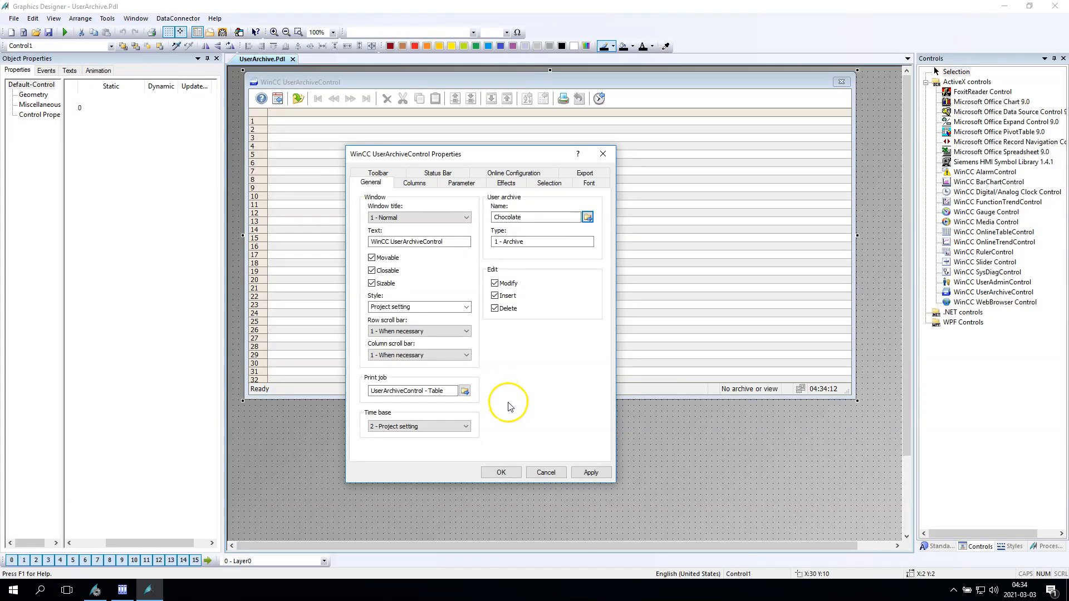
{"action": "left_click", "coordinate": [591, 472]}
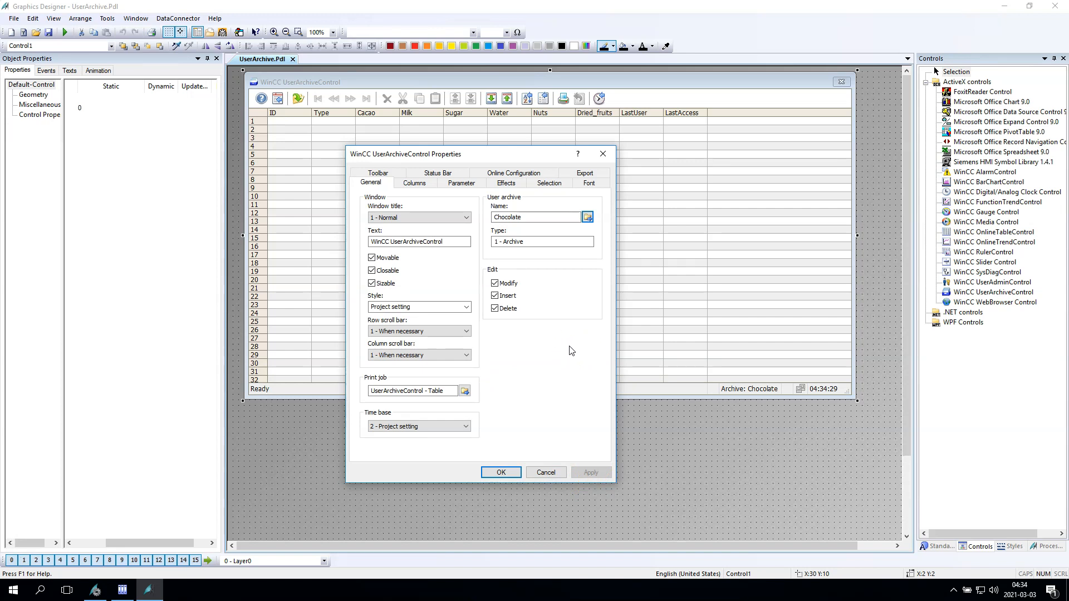
Step: Examine the control's general settings and the data type and format of the Chocolate archive columns
{"action": "left_click", "coordinate": [462, 220]}
{"action": "left_click", "coordinate": [457, 222]}
{"action": "left_click_drag", "start_coordinate": [491, 243], "coordinate": [499, 243]}
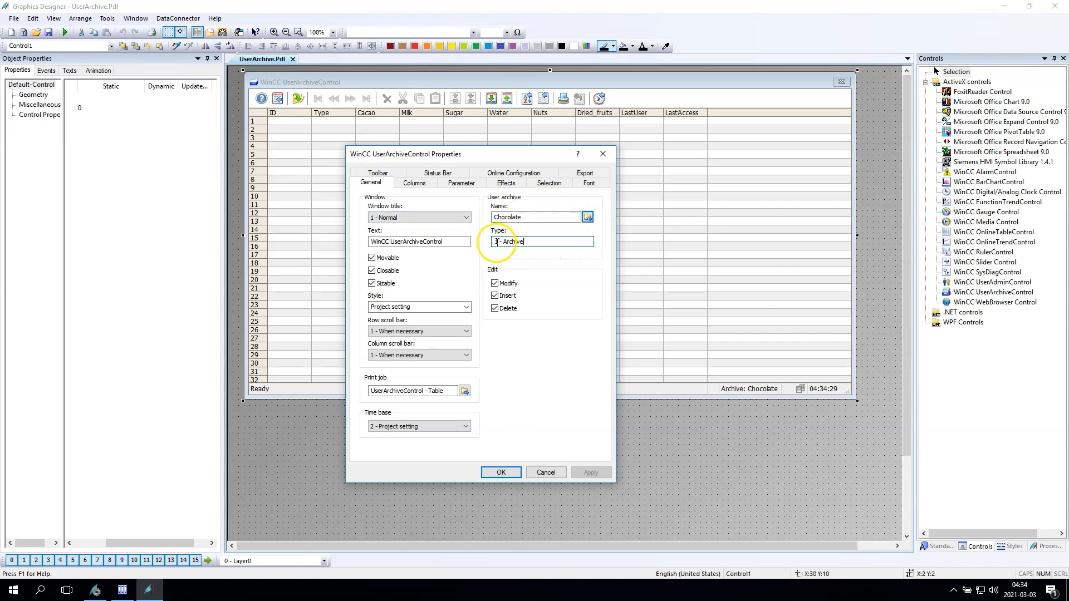
{"action": "left_click", "coordinate": [566, 296]}
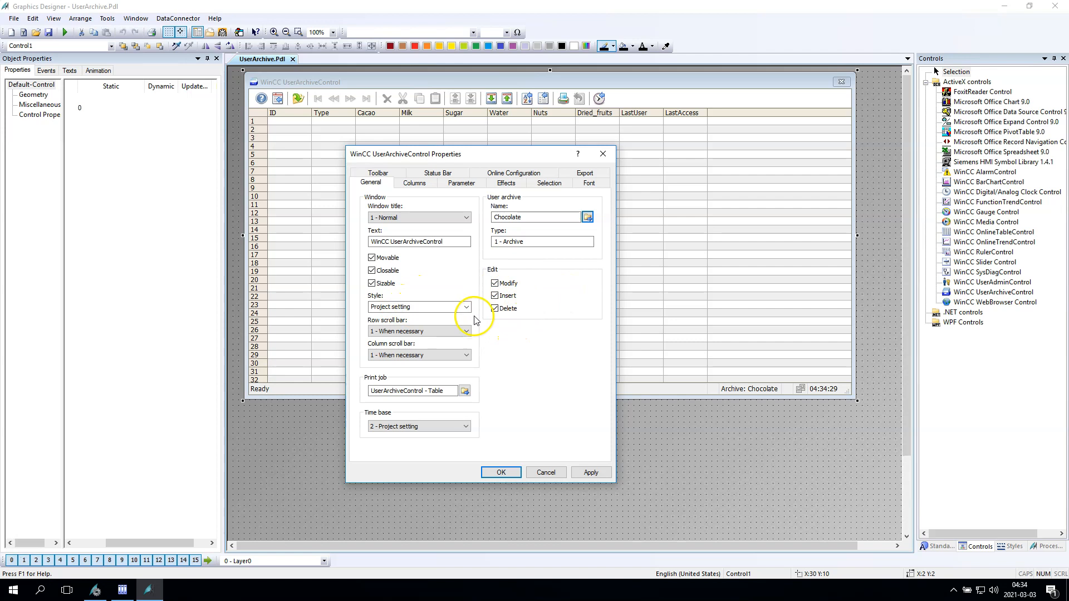
{"action": "left_click", "coordinate": [414, 188]}
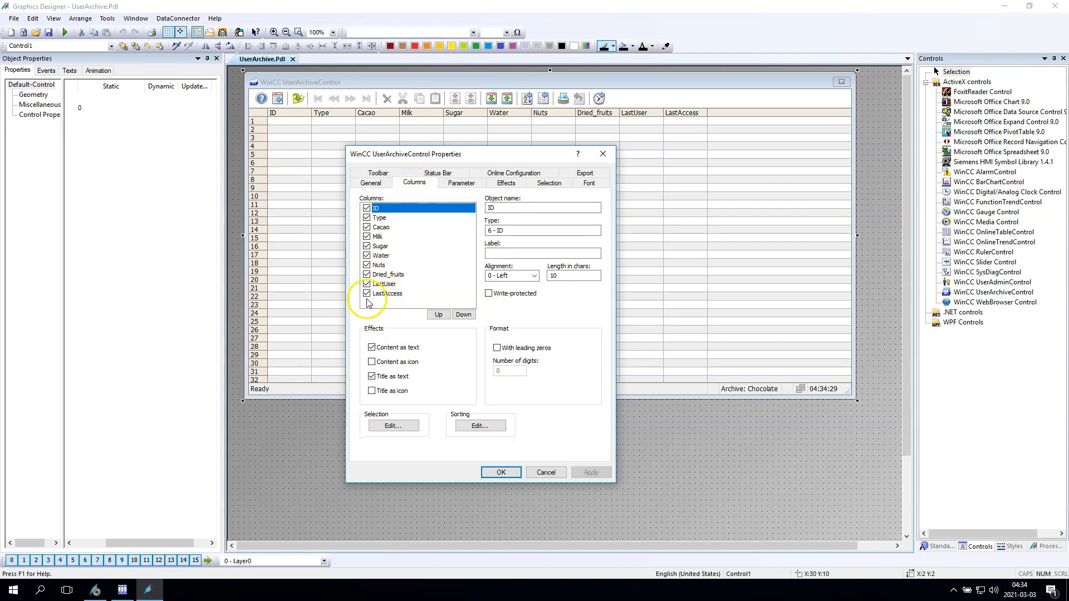
{"action": "left_click", "coordinate": [387, 274]}
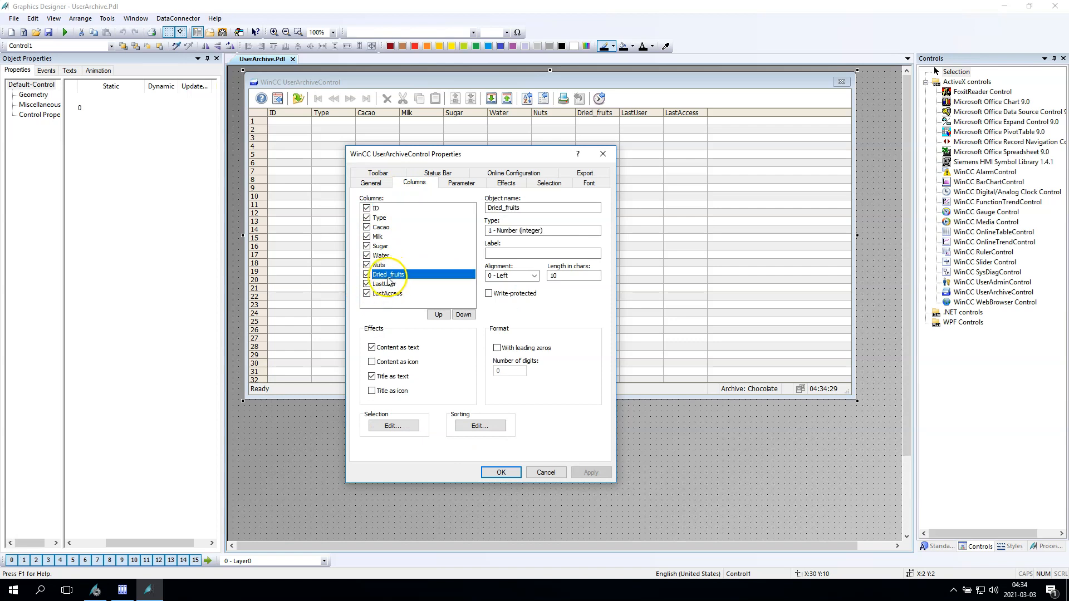
{"action": "left_click", "coordinate": [380, 265]}
{"action": "left_click", "coordinate": [380, 255]}
{"action": "left_click", "coordinate": [381, 246]}
{"action": "left_click", "coordinate": [381, 237]}
{"action": "left_click", "coordinate": [382, 227]}
{"action": "left_click", "coordinate": [382, 218]}
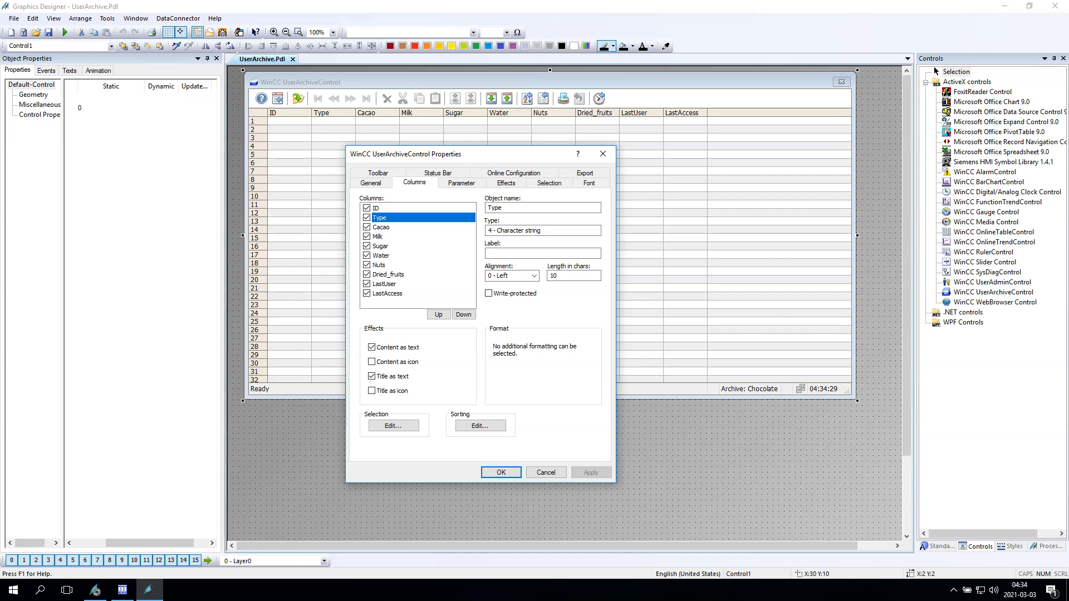
{"action": "left_click", "coordinate": [384, 228]}
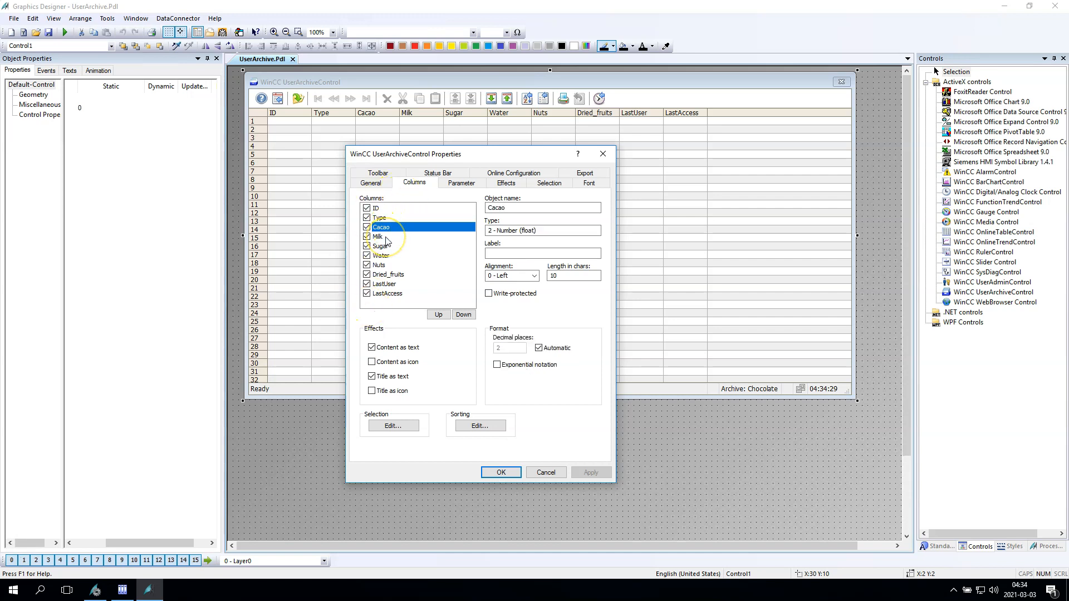
{"action": "left_click", "coordinate": [388, 238]}
{"action": "left_click", "coordinate": [394, 255]}
{"action": "left_click", "coordinate": [395, 275]}
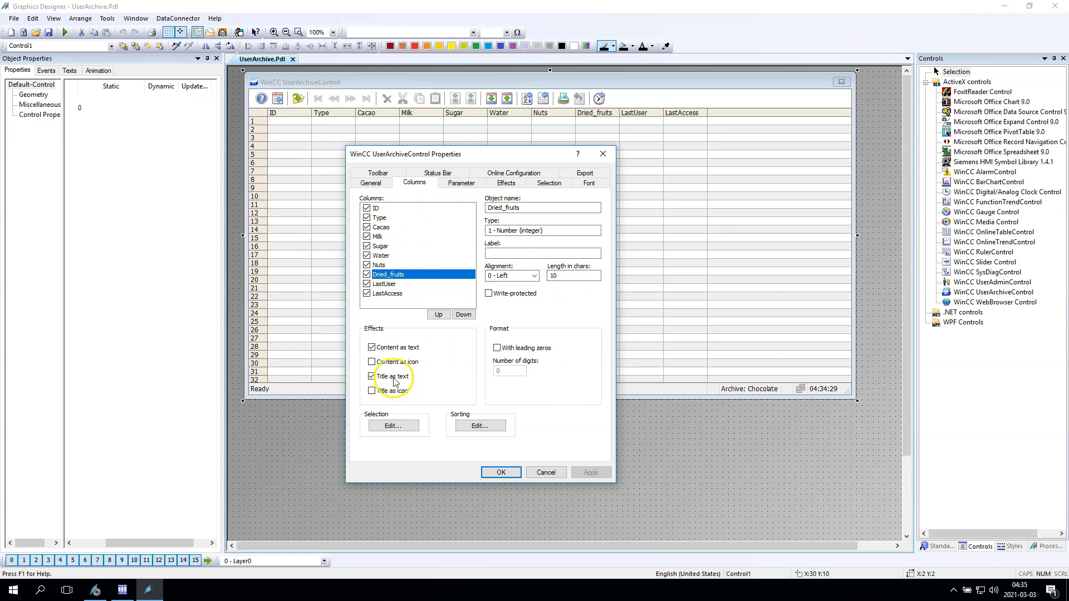
Step: Review the control's parameter, effects, selection, export, online configuration, status bar and toolbar settings, and return to the general ones
{"action": "left_click", "coordinate": [473, 181]}
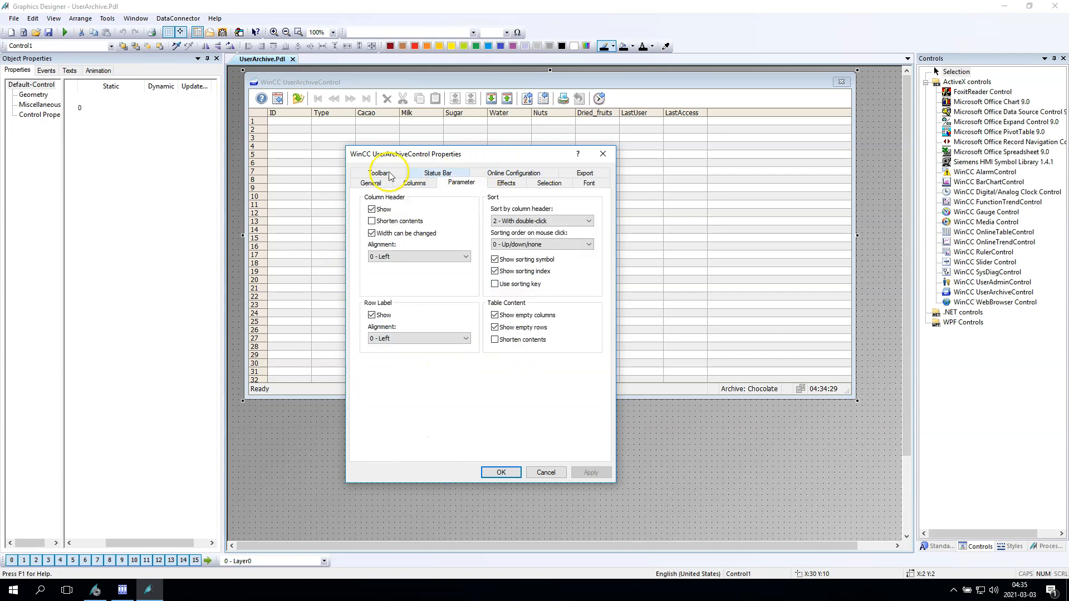
{"action": "left_click", "coordinate": [503, 188]}
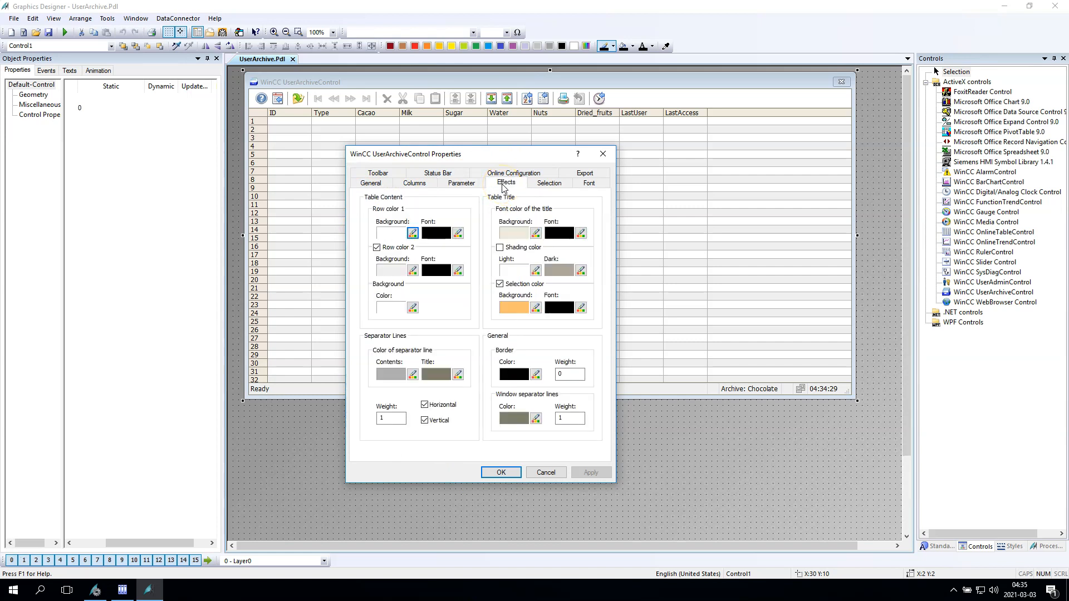
{"action": "left_click", "coordinate": [551, 185]}
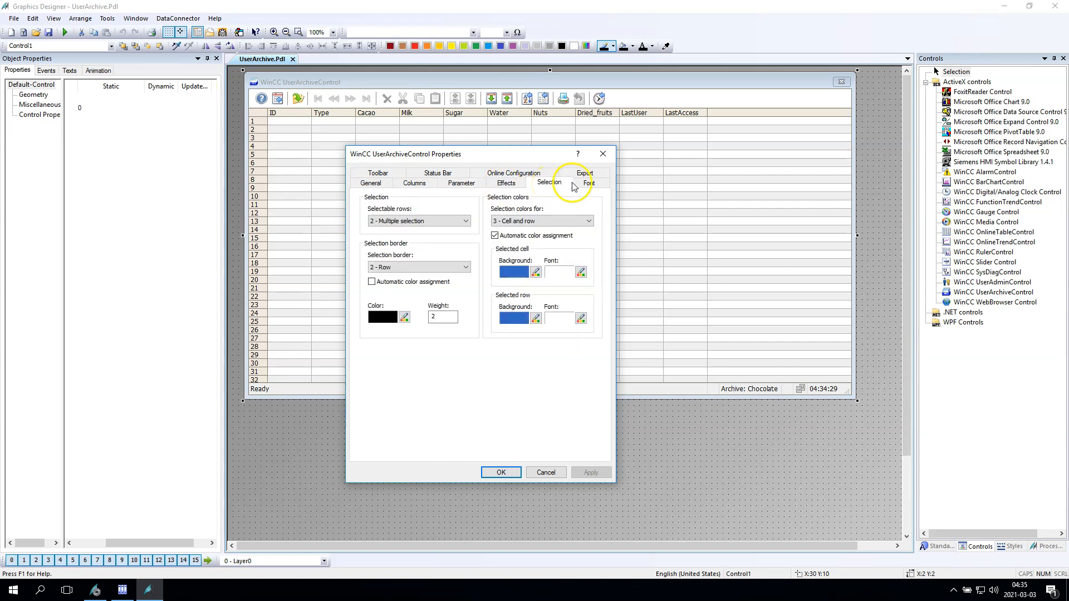
{"action": "left_click", "coordinate": [574, 186]}
{"action": "left_click", "coordinate": [569, 174]}
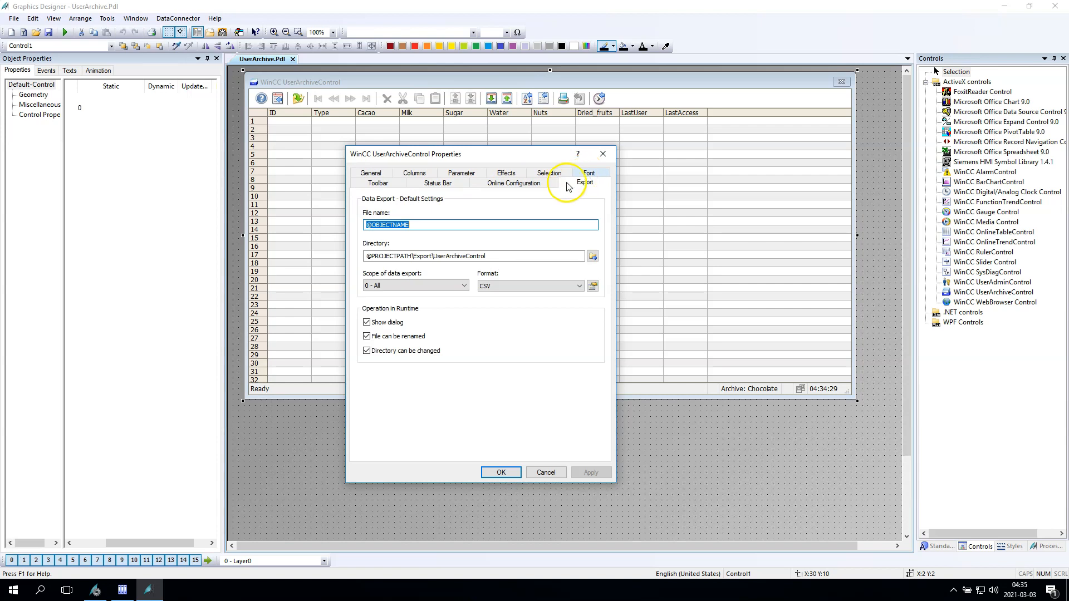
{"action": "left_click", "coordinate": [514, 185]}
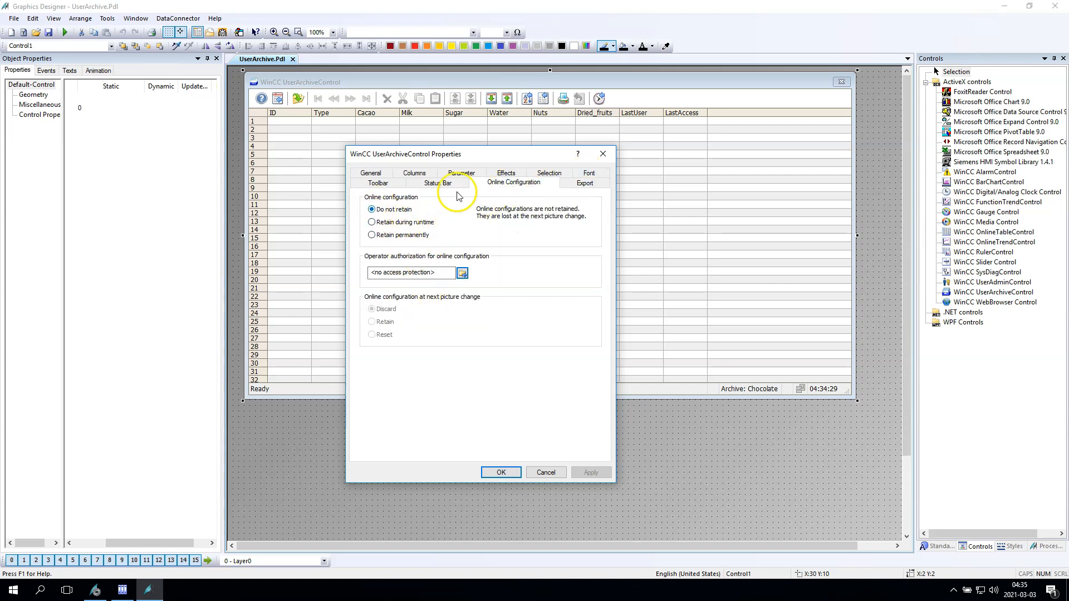
{"action": "left_click", "coordinate": [441, 183]}
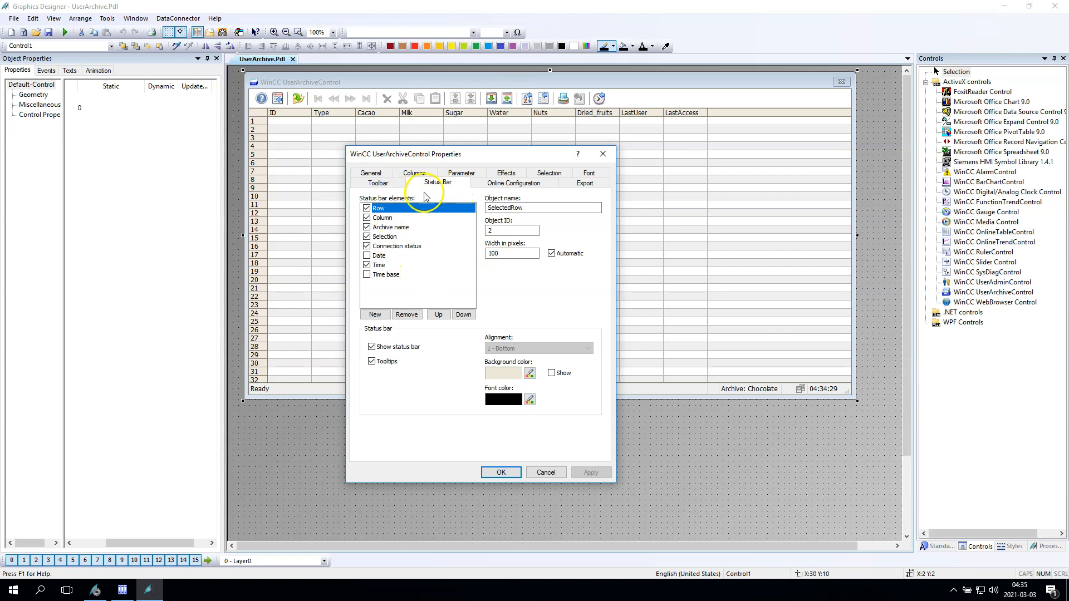
{"action": "left_click", "coordinate": [378, 183]}
{"action": "scroll", "coordinate": [462, 240], "scroll_direction": "down", "scroll_amount": 1}
{"action": "left_click_drag", "start_coordinate": [470, 246], "coordinate": [471, 278]}
{"action": "scroll", "coordinate": [425, 294], "scroll_direction": "up", "scroll_amount": 3}
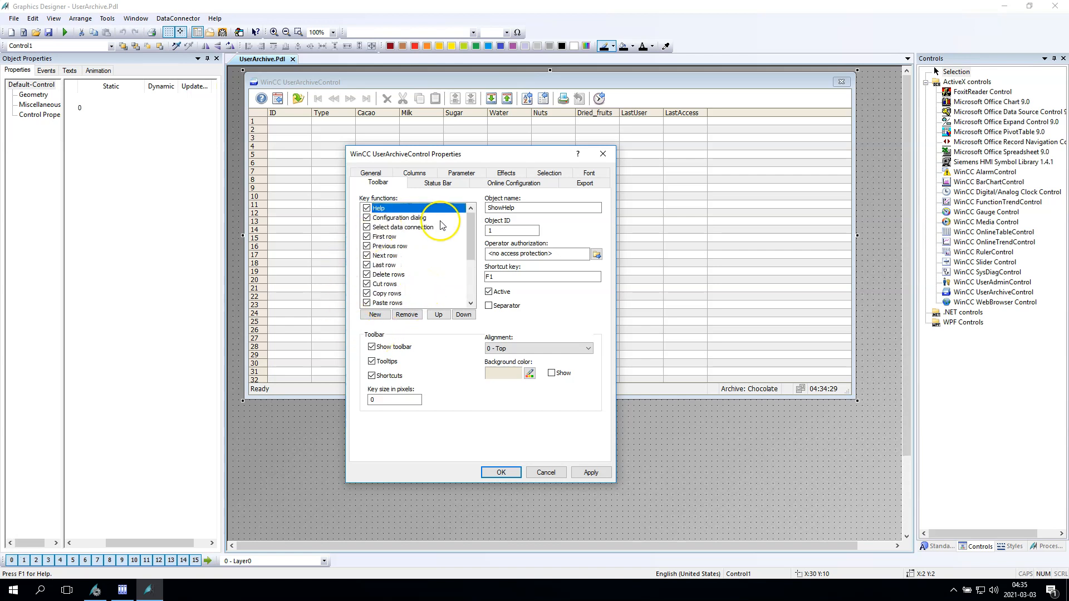
{"action": "left_click", "coordinate": [370, 172]}
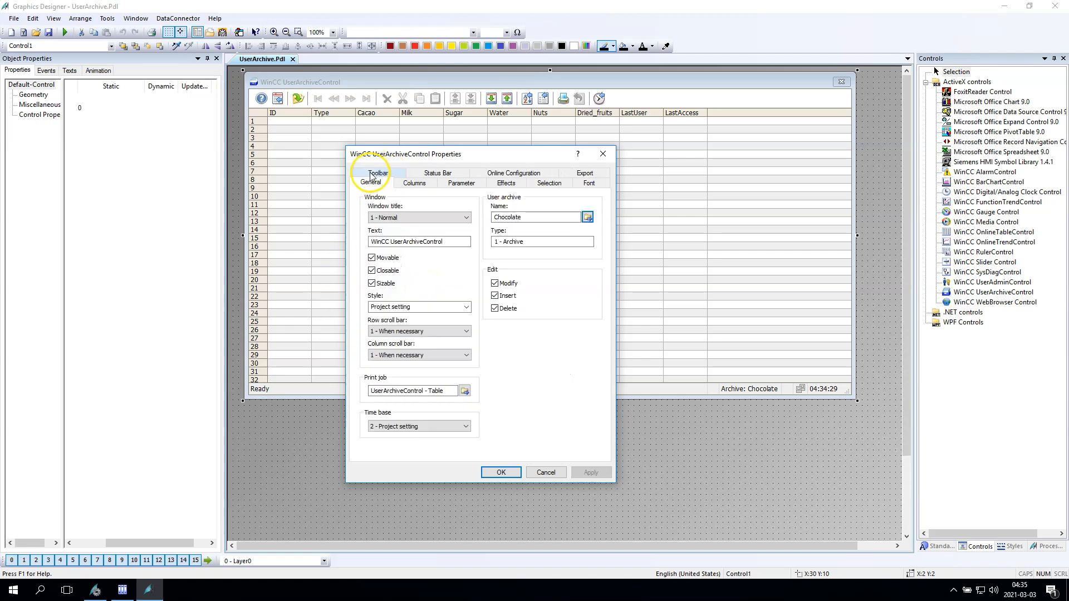
Step: Accept the control's properties, save the UserArchive picture and start it in runtime
{"action": "left_click", "coordinate": [501, 472]}
{"action": "left_click", "coordinate": [48, 33]}
{"action": "left_click", "coordinate": [357, 127]}
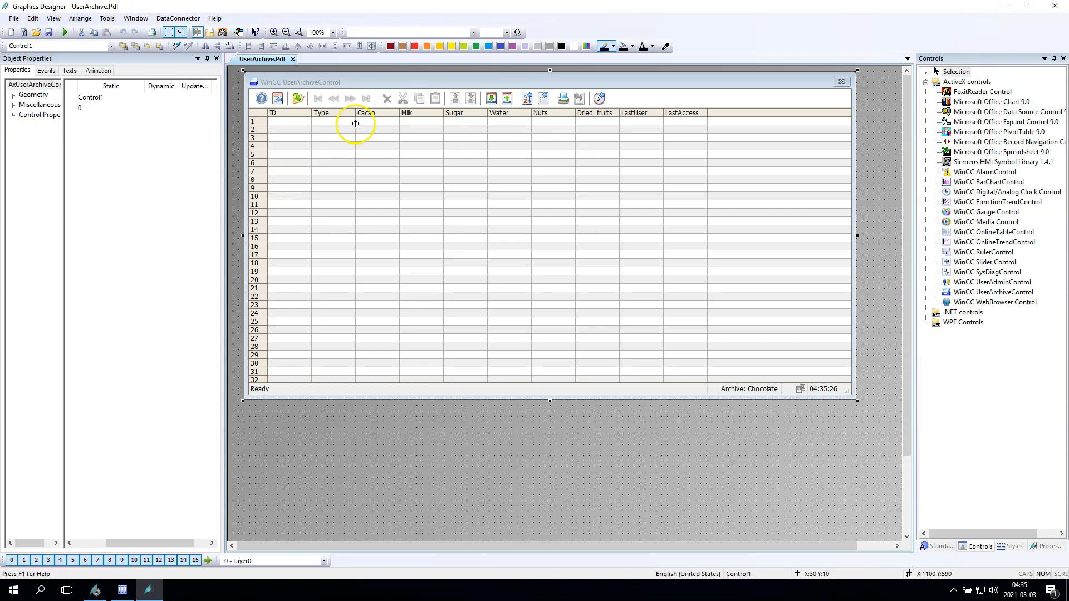
{"action": "left_click", "coordinate": [64, 33]}
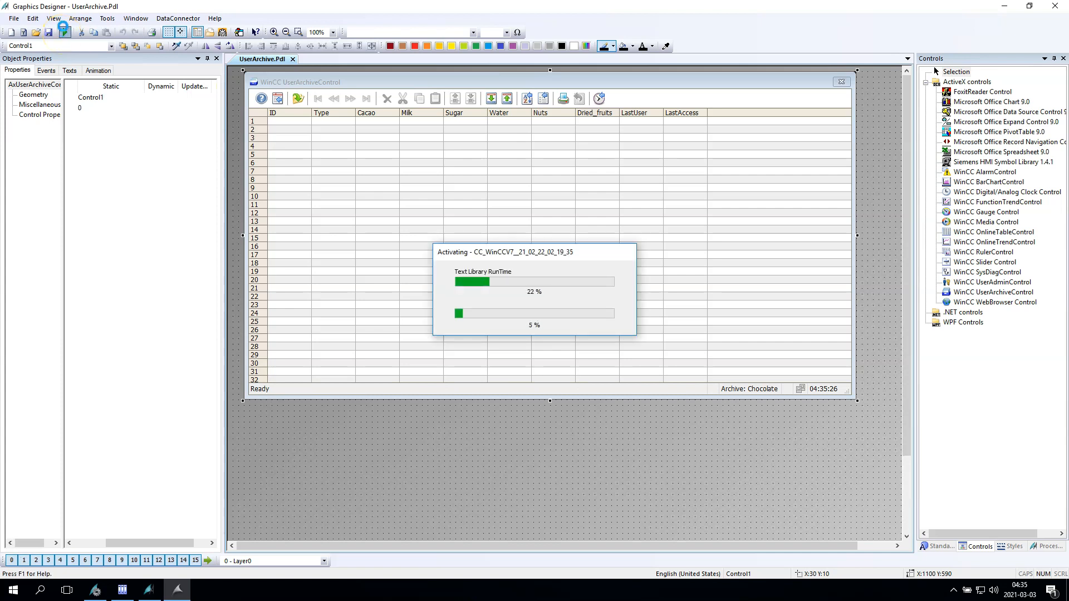
Step: Widen the LastAccess column in the runtime archive table to fit the full date and time
{"action": "left_click", "coordinate": [585, 343]}
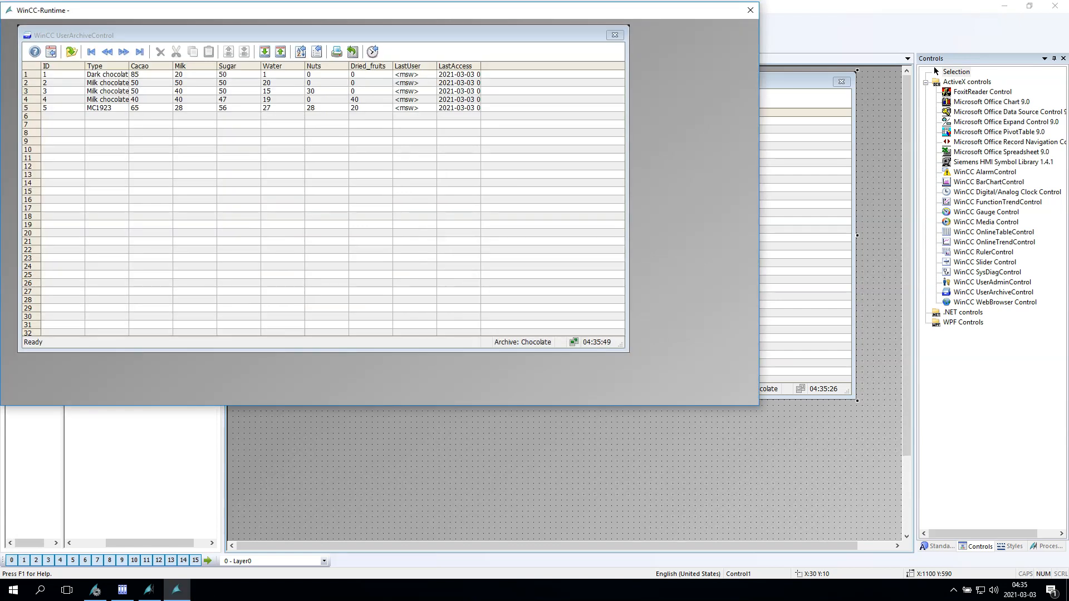
{"action": "left_click", "coordinate": [339, 181]}
{"action": "left_click_drag", "start_coordinate": [481, 66], "coordinate": [566, 73]}
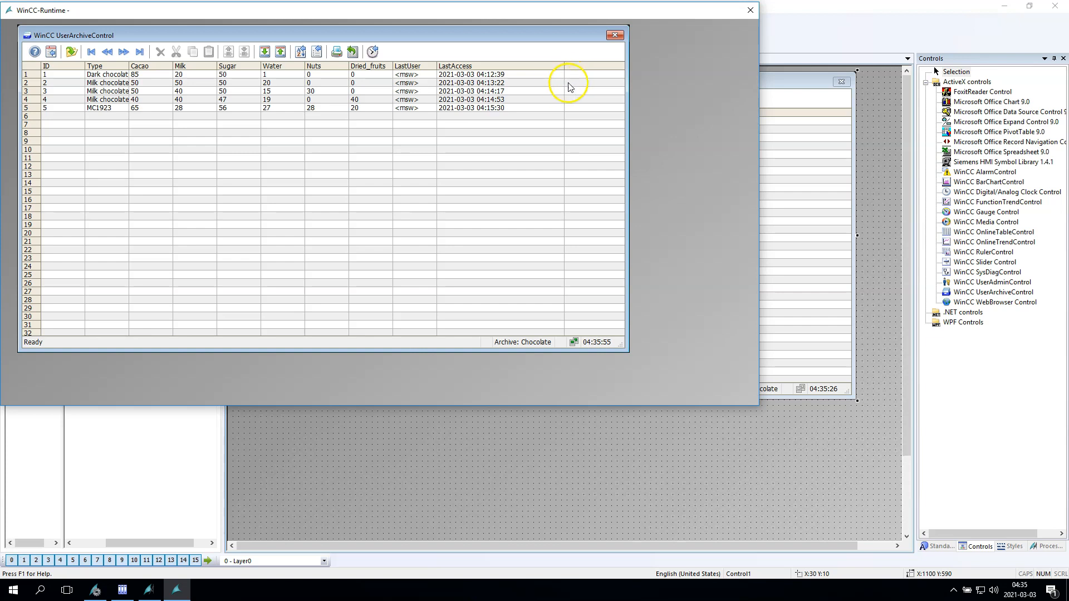
Step: Arrange the runtime window below the Chocolate archive data in Configuration Studio, and fit the runtime table's ID and Type column widths
{"action": "left_click", "coordinate": [1005, 6]}
{"action": "left_click_drag", "start_coordinate": [198, 18], "coordinate": [556, 55]}
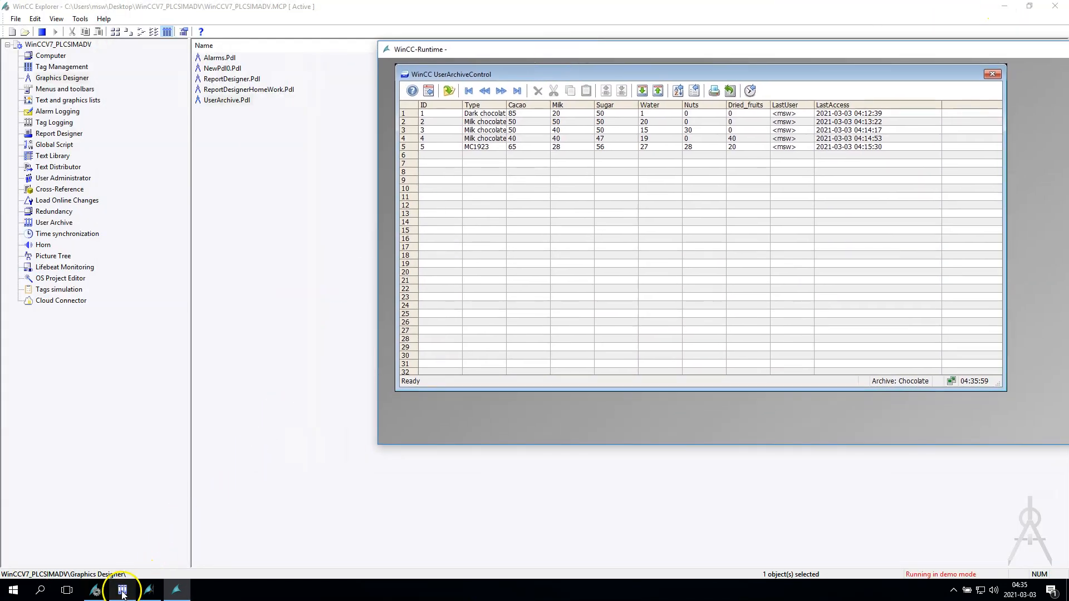
{"action": "left_click", "coordinate": [124, 591]}
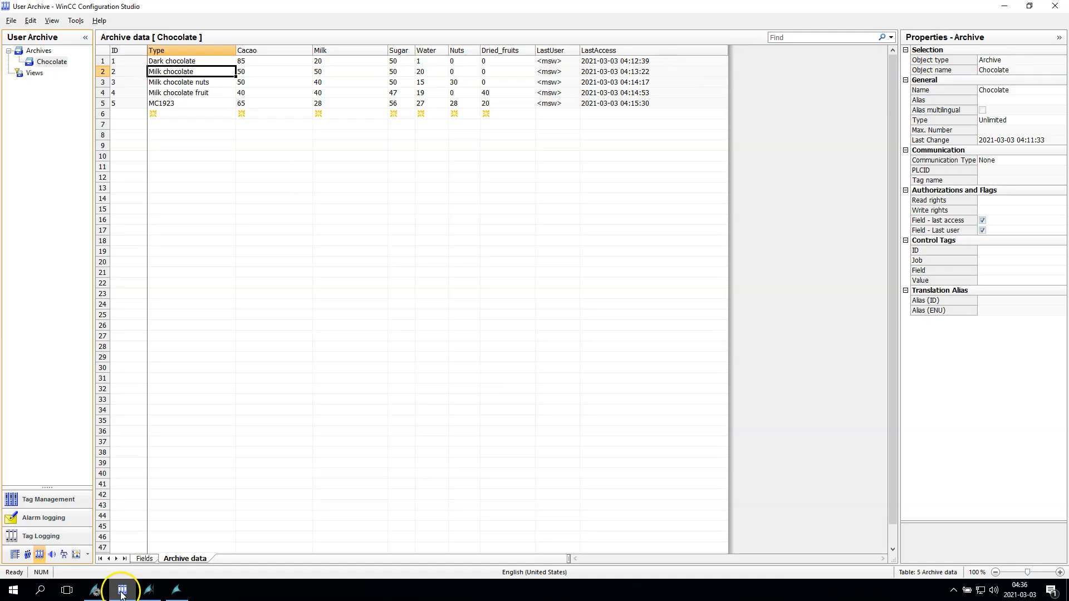
{"action": "left_click", "coordinate": [1031, 10]}
{"action": "left_click", "coordinate": [776, 147]}
{"action": "left_click_drag", "start_coordinate": [776, 147], "coordinate": [534, 141]}
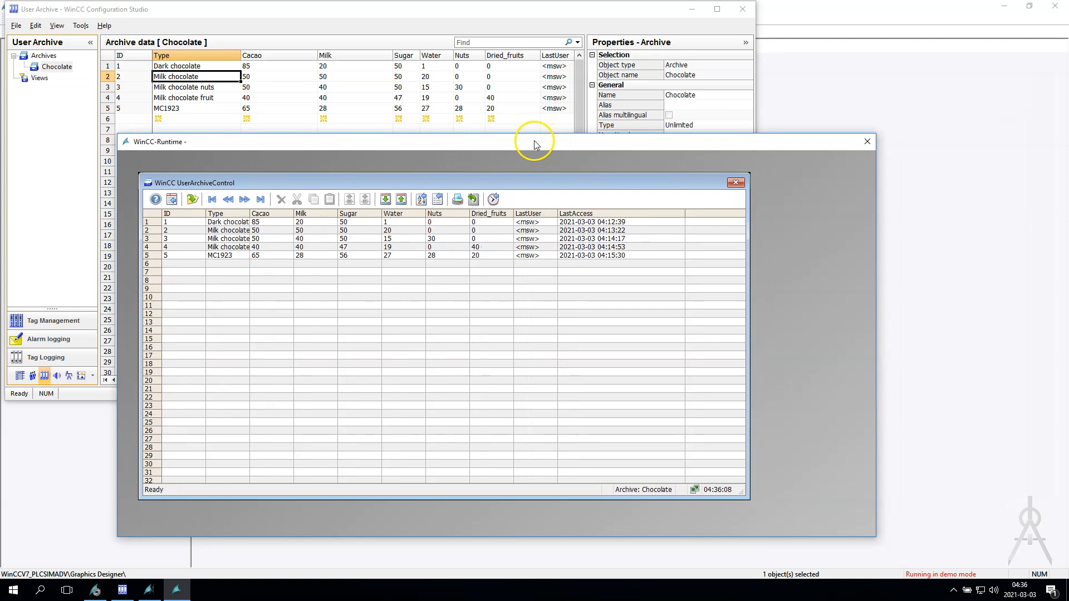
{"action": "left_click_drag", "start_coordinate": [203, 213], "coordinate": [264, 214]}
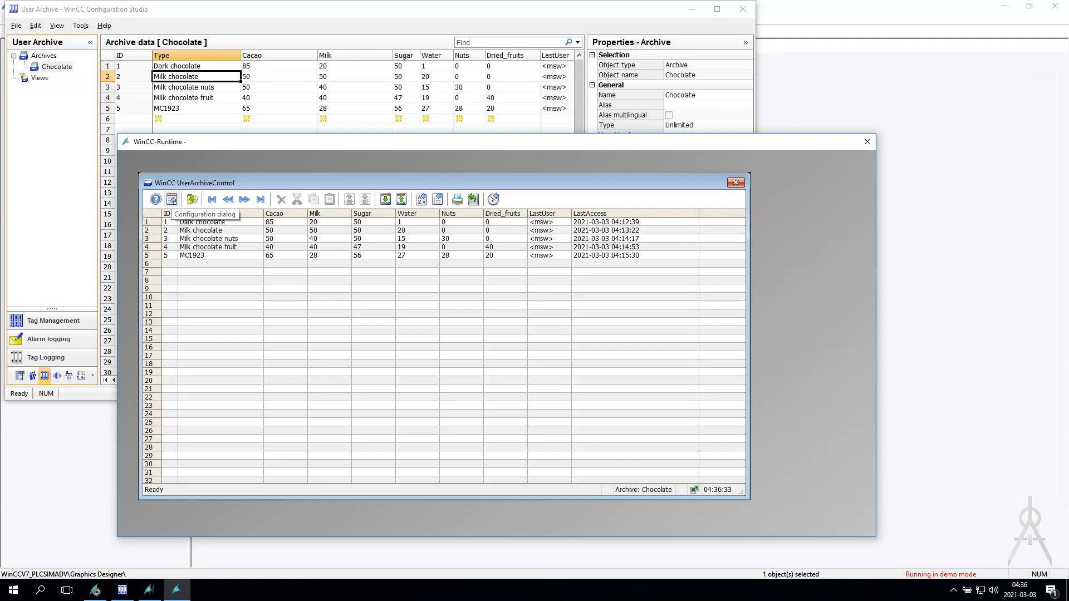
Step: Check the archive control's column settings in its runtime configuration dialog and close it without changes
{"action": "left_click", "coordinate": [171, 199]}
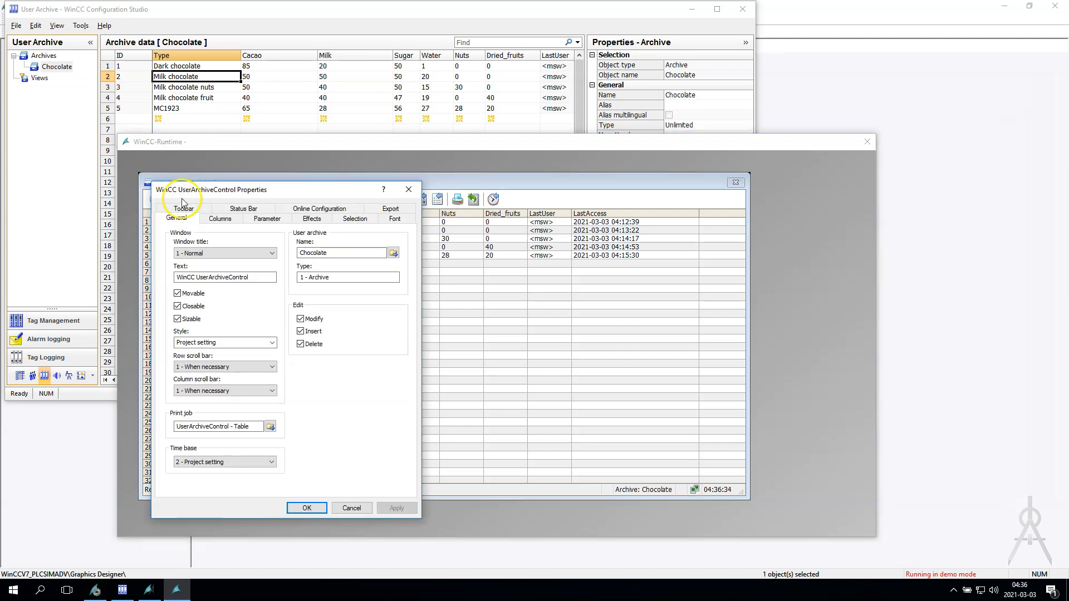
{"action": "left_click", "coordinate": [220, 219]}
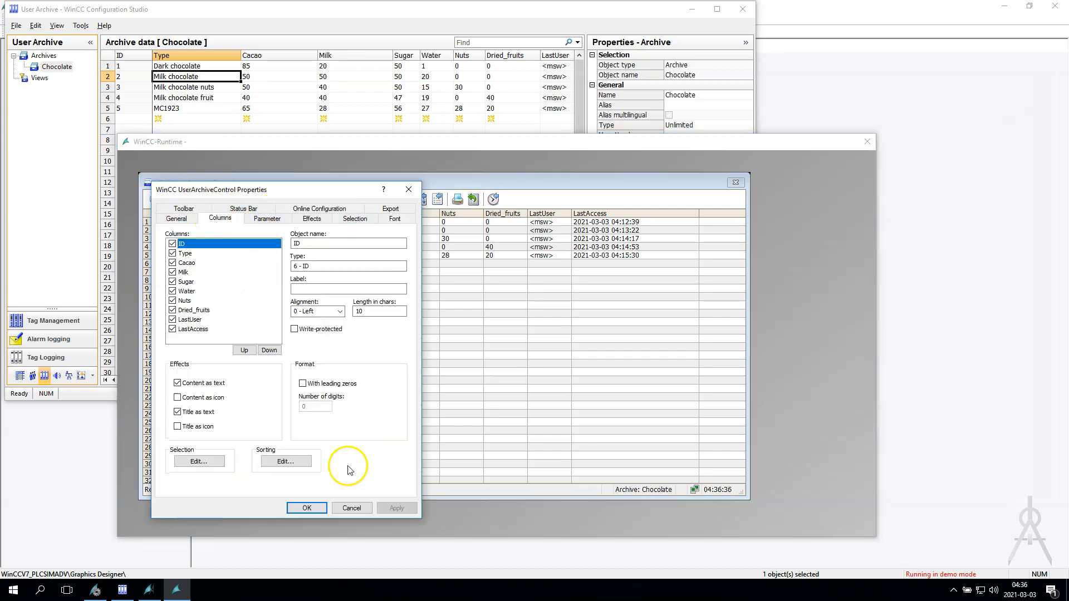
{"action": "left_click", "coordinate": [351, 508]}
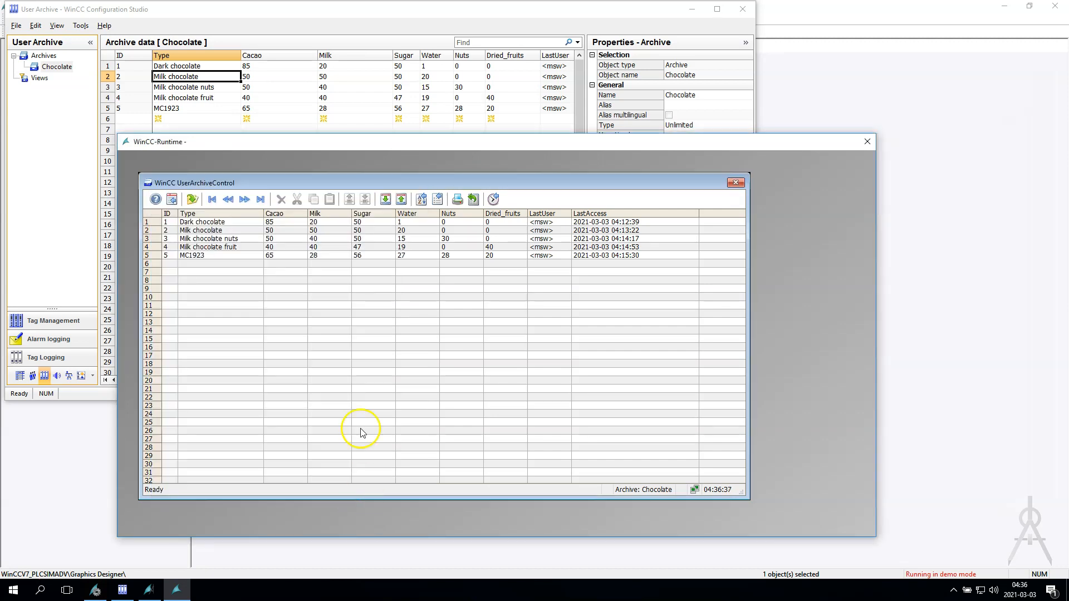
Step: Step through the runtime table's records from first to last, and check the selectable archives without changing the selection
{"action": "left_click", "coordinate": [212, 200]}
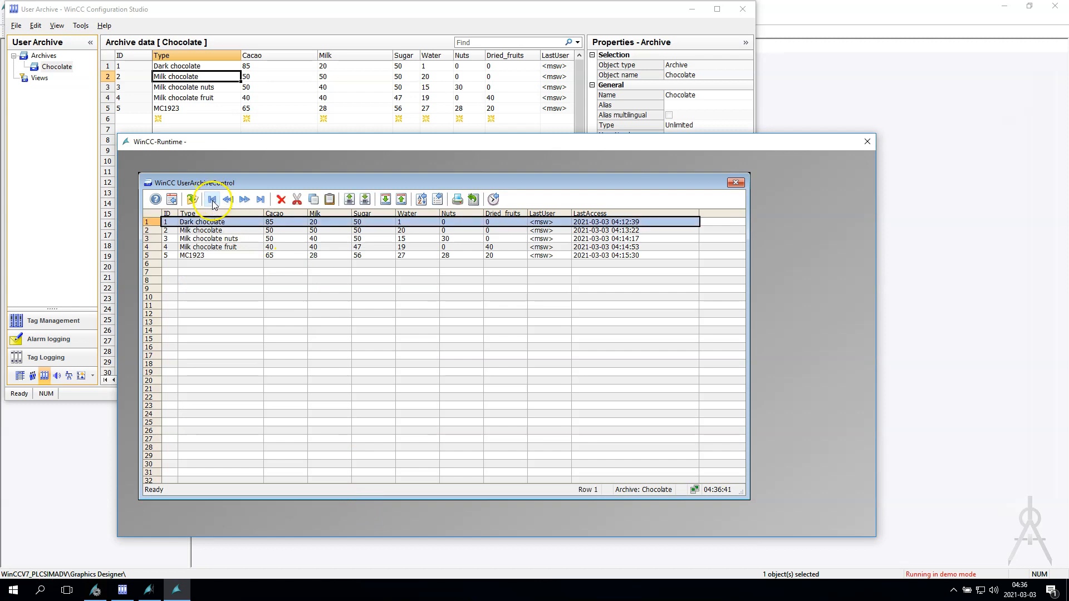
{"action": "left_click", "coordinate": [245, 201]}
{"action": "left_click", "coordinate": [245, 202]}
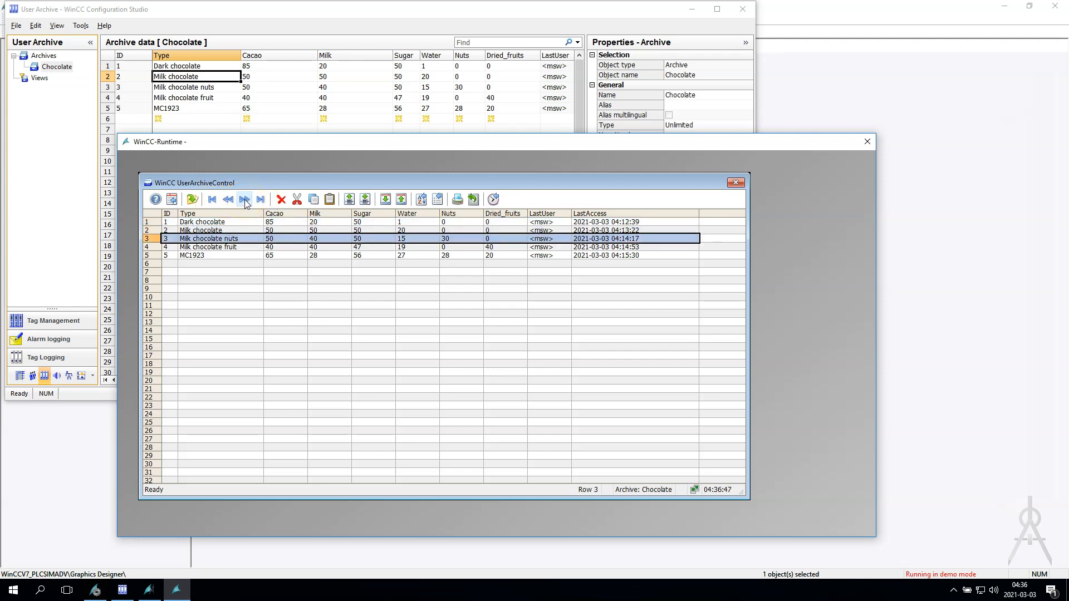
{"action": "left_click", "coordinate": [261, 200]}
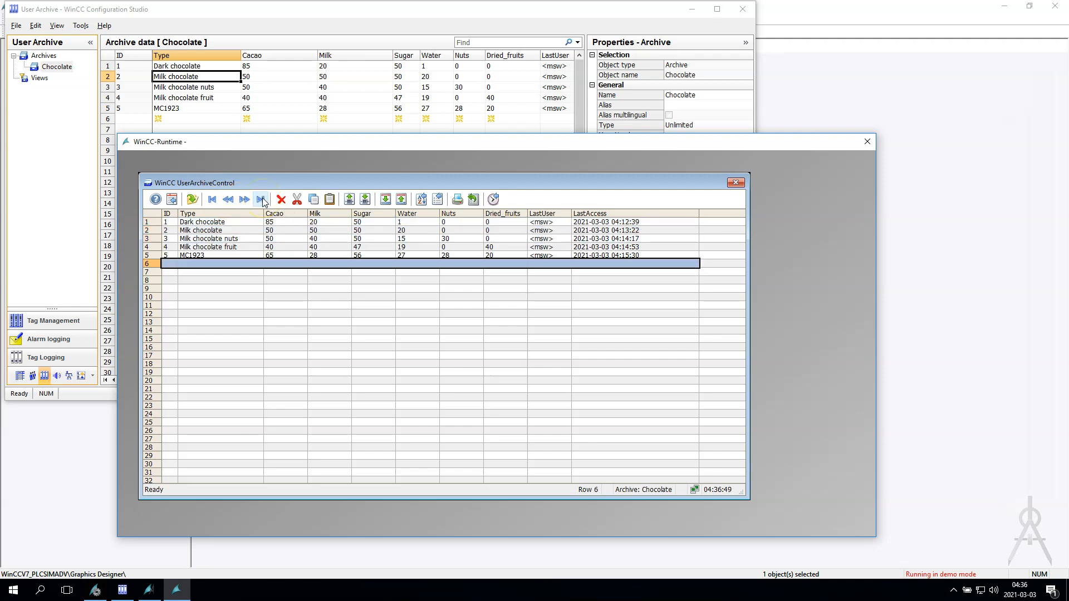
{"action": "left_click", "coordinate": [193, 201]}
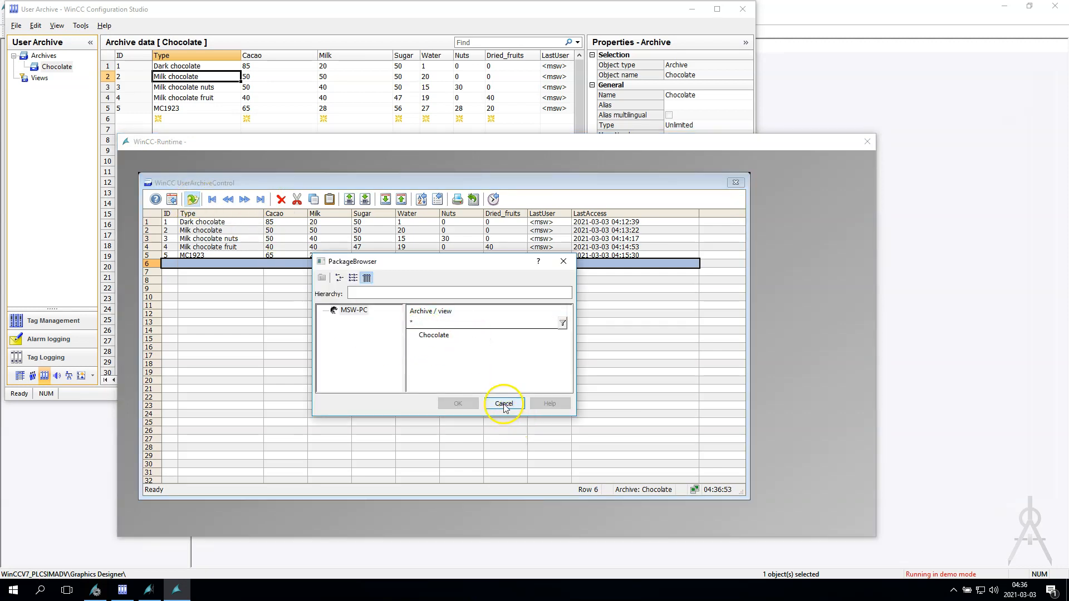
{"action": "left_click", "coordinate": [504, 404]}
Step: Create a new user archive named Beer in Configuration Studio
{"action": "left_click", "coordinate": [45, 57]}
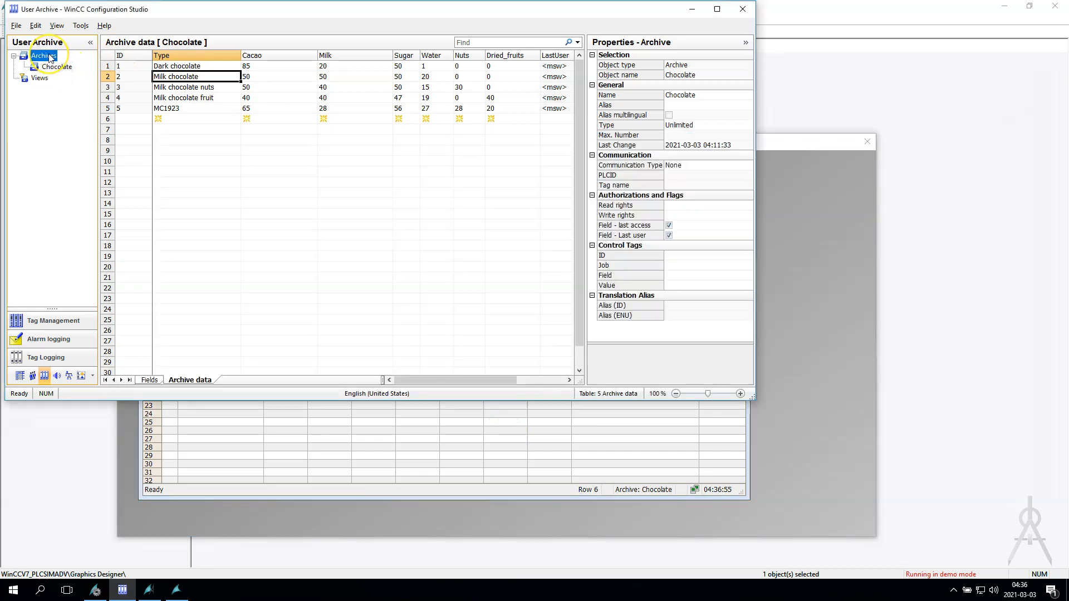
{"action": "right_click", "coordinate": [49, 56]}
{"action": "left_click", "coordinate": [83, 67]}
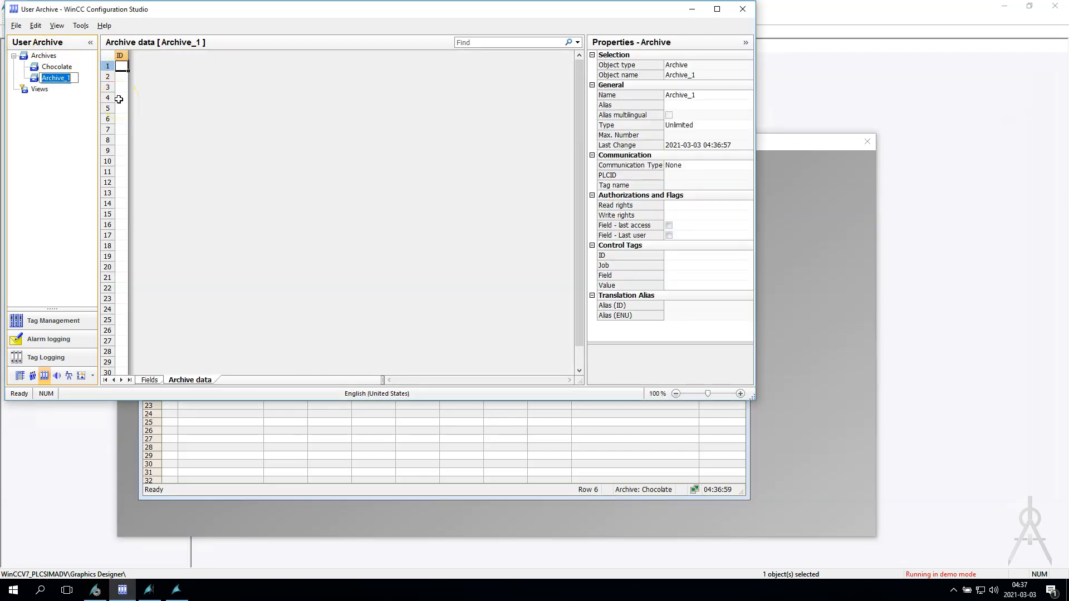
{"action": "type", "text": "Beer"}
{"action": "key", "text": "Return"}
Step: Display the Beer archive in the runtime control, and switch the control back to the Chocolate archive
{"action": "left_click", "coordinate": [351, 429]}
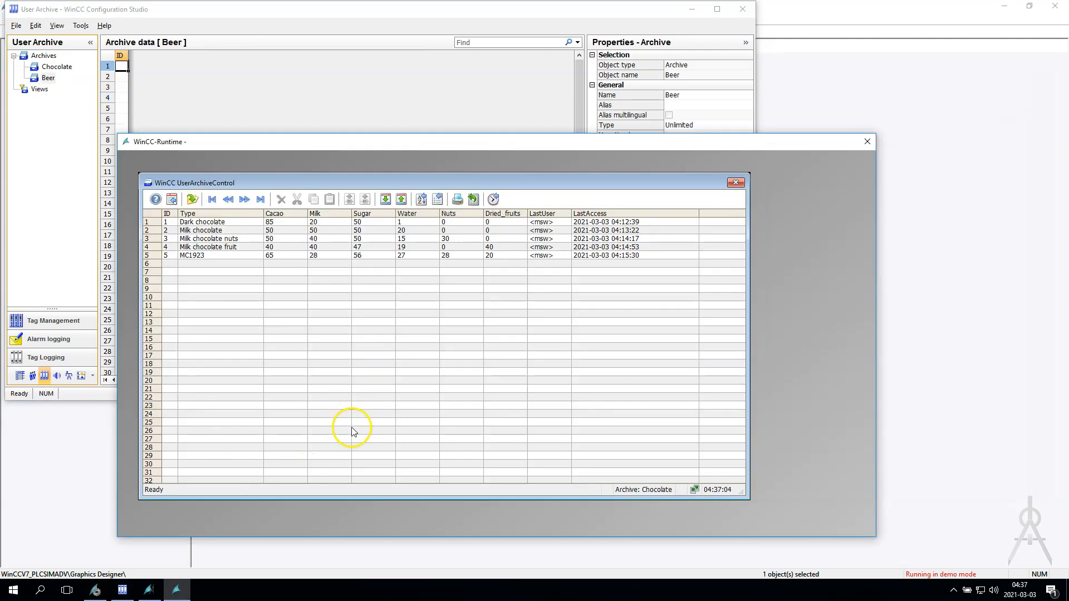
{"action": "left_click", "coordinate": [192, 200]}
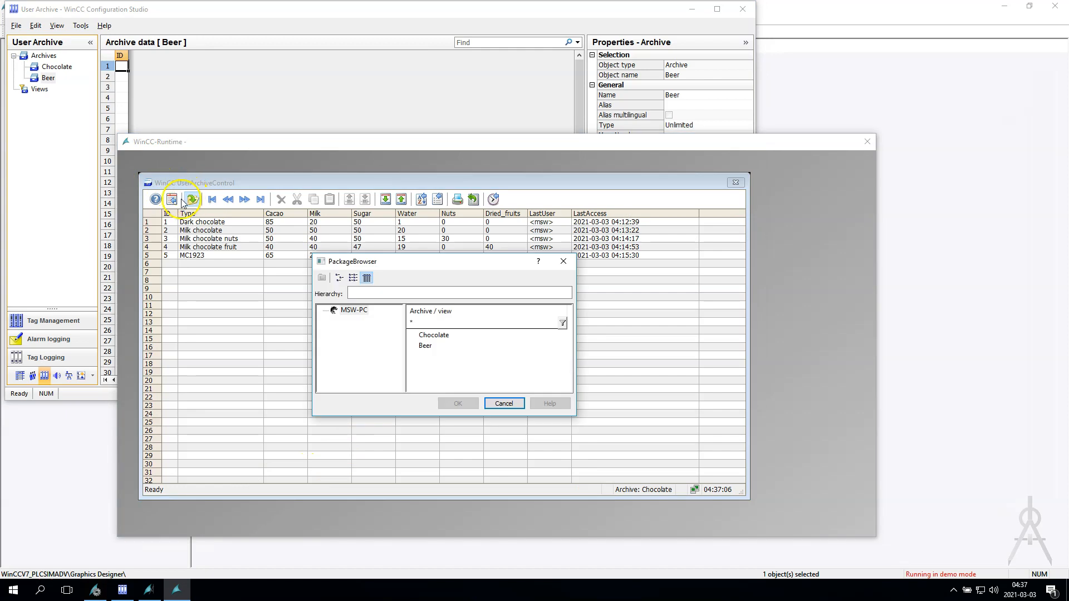
{"action": "double_click", "coordinate": [424, 347]}
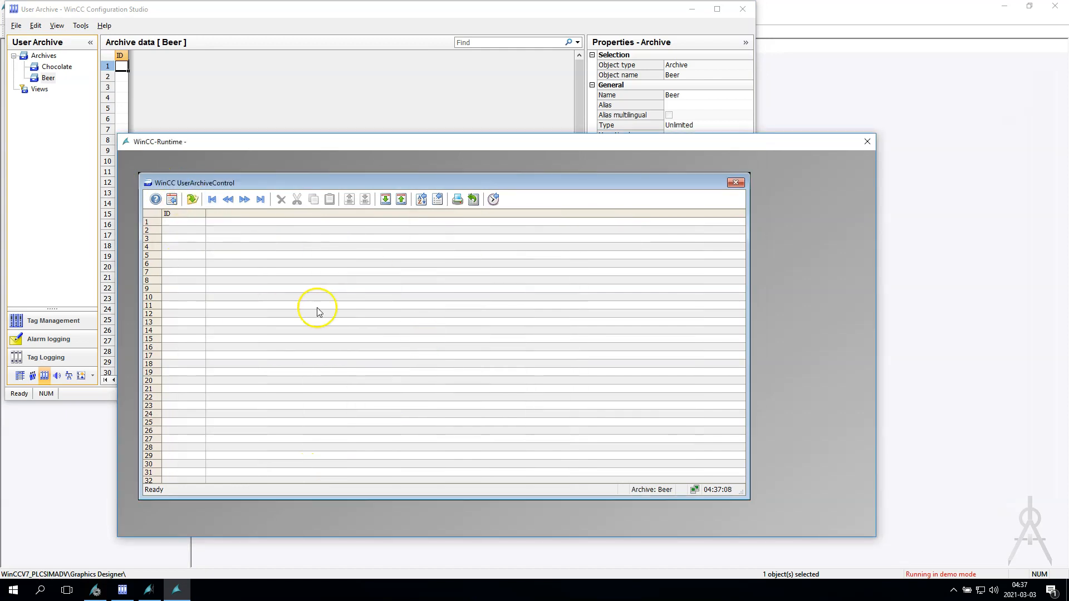
{"action": "left_click", "coordinate": [191, 200]}
{"action": "double_click", "coordinate": [440, 338]}
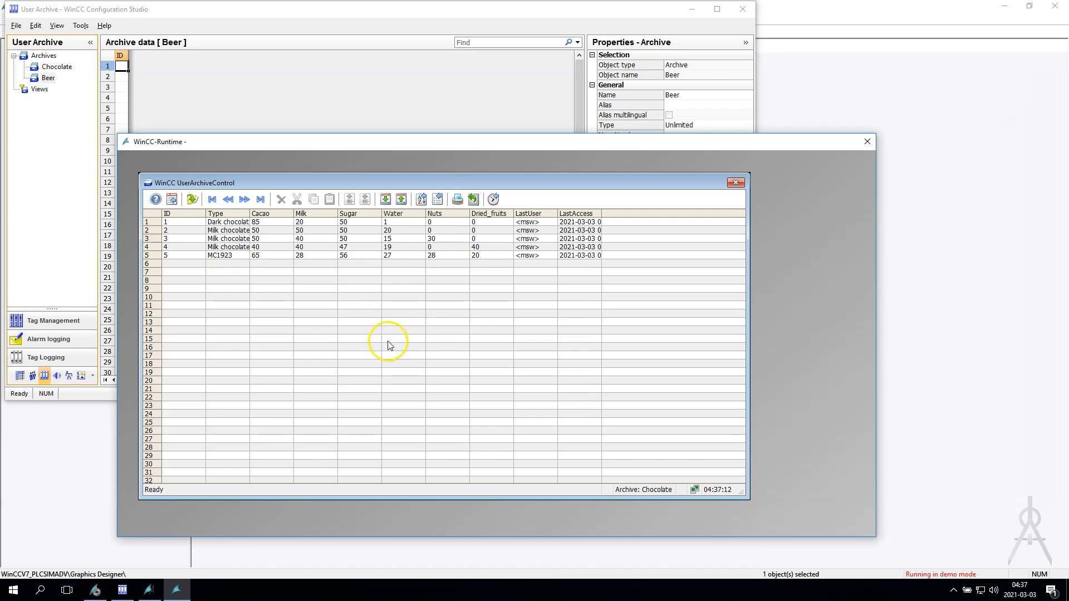
Step: Show the Chocolate archive data in Configuration Studio, and widen the runtime table's Type column to fit its names
{"action": "left_click", "coordinate": [56, 66]}
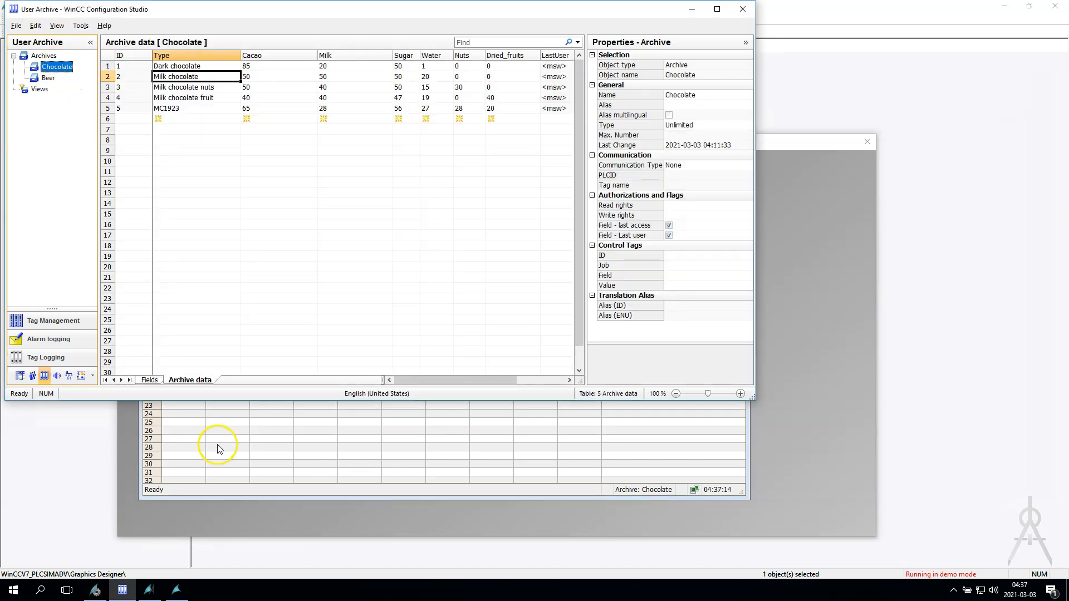
{"action": "left_click", "coordinate": [786, 145]}
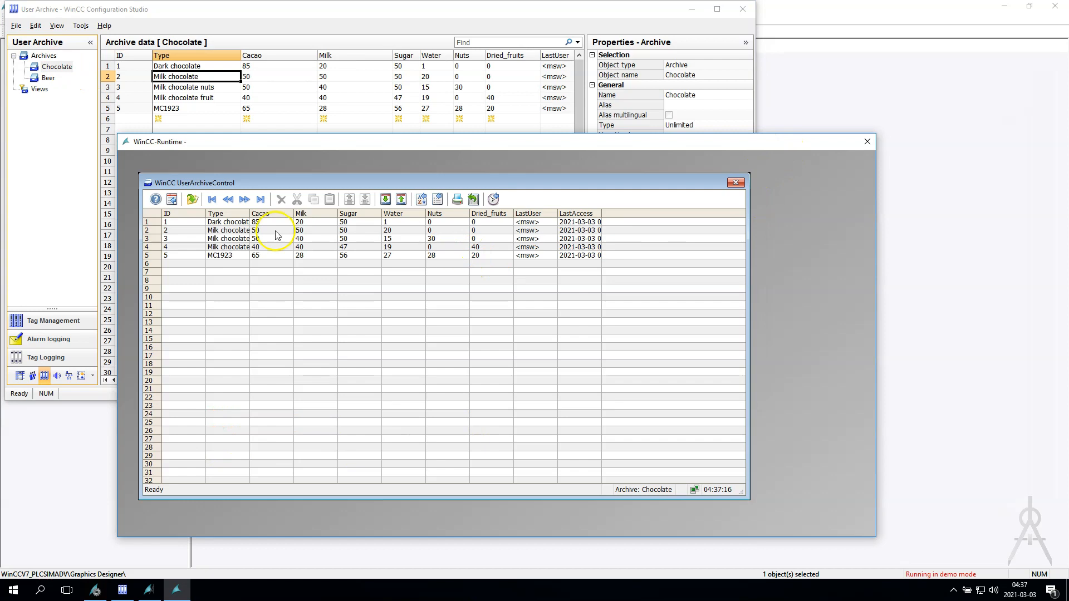
{"action": "left_click_drag", "start_coordinate": [251, 211], "coordinate": [287, 211]}
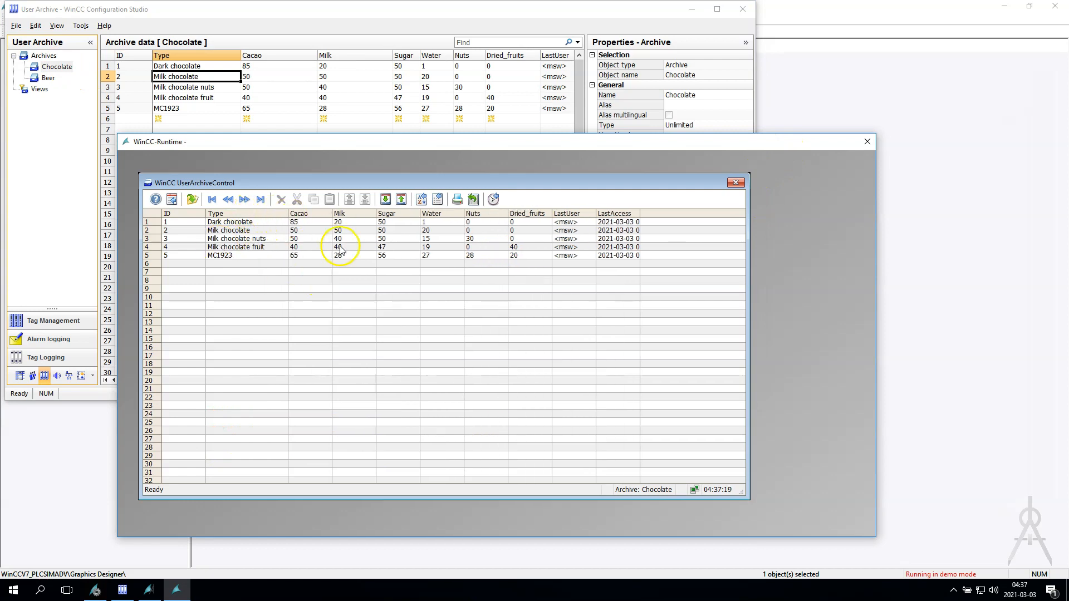
Step: Examine the runtime control's row editing, tag transfer, import/export and time base functions with the Milk chocolate nuts record selected
{"action": "left_click", "coordinate": [256, 222]}
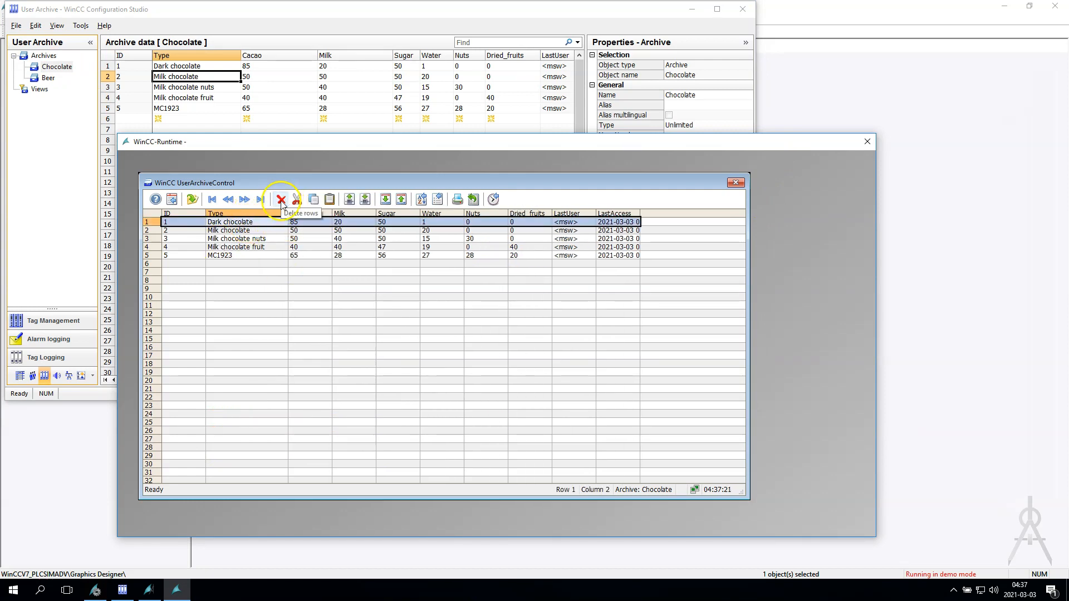
{"action": "left_click", "coordinate": [267, 239]}
{"action": "left_click", "coordinate": [314, 202]}
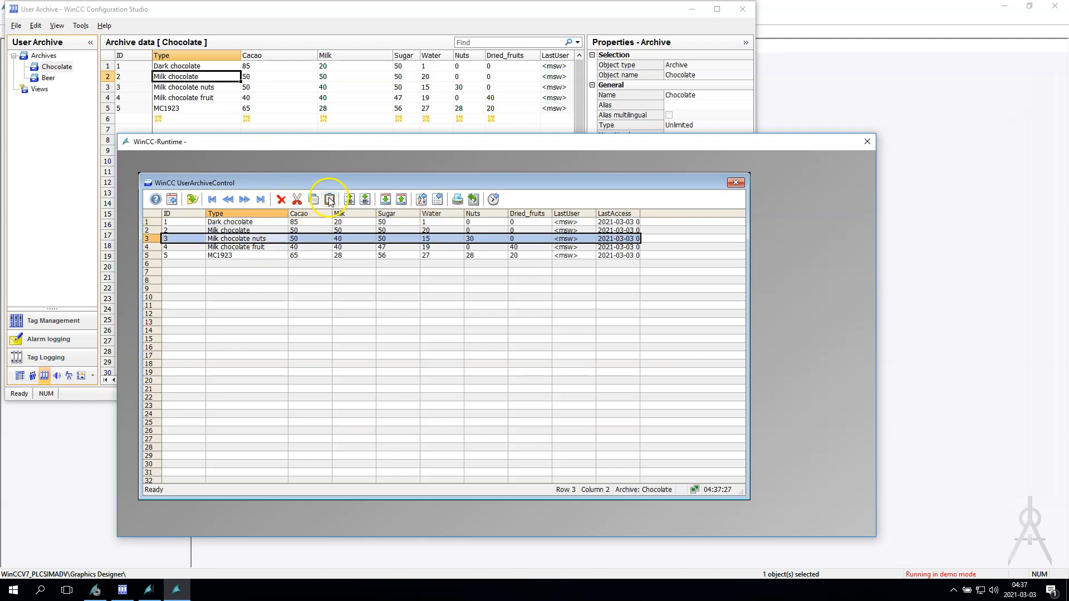
{"action": "left_click", "coordinate": [347, 205]}
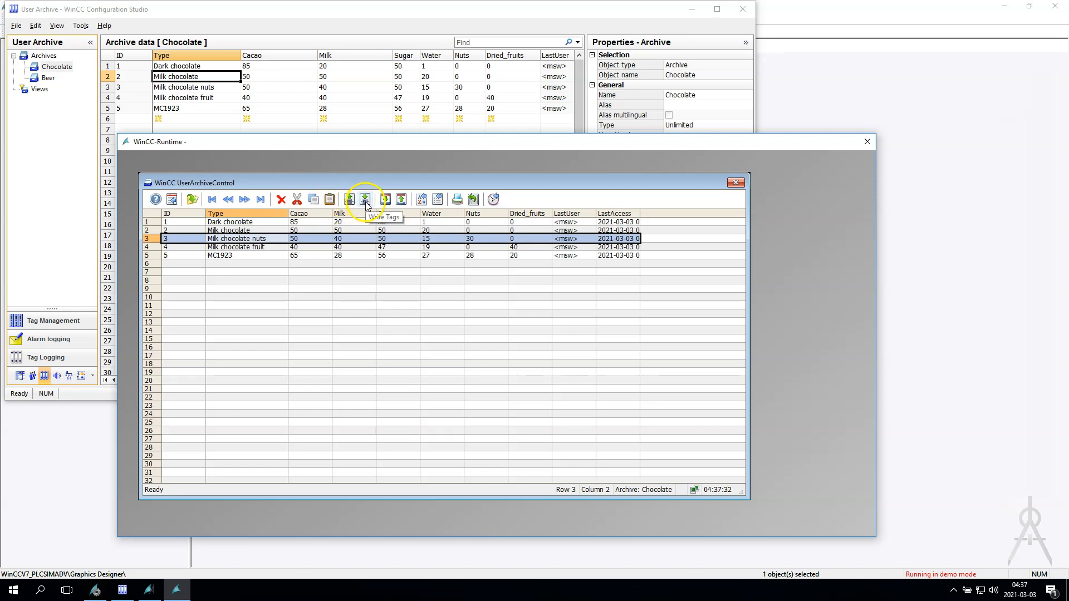
{"action": "left_click", "coordinate": [366, 202]}
{"action": "left_click", "coordinate": [385, 201]}
{"action": "left_click", "coordinate": [403, 202]}
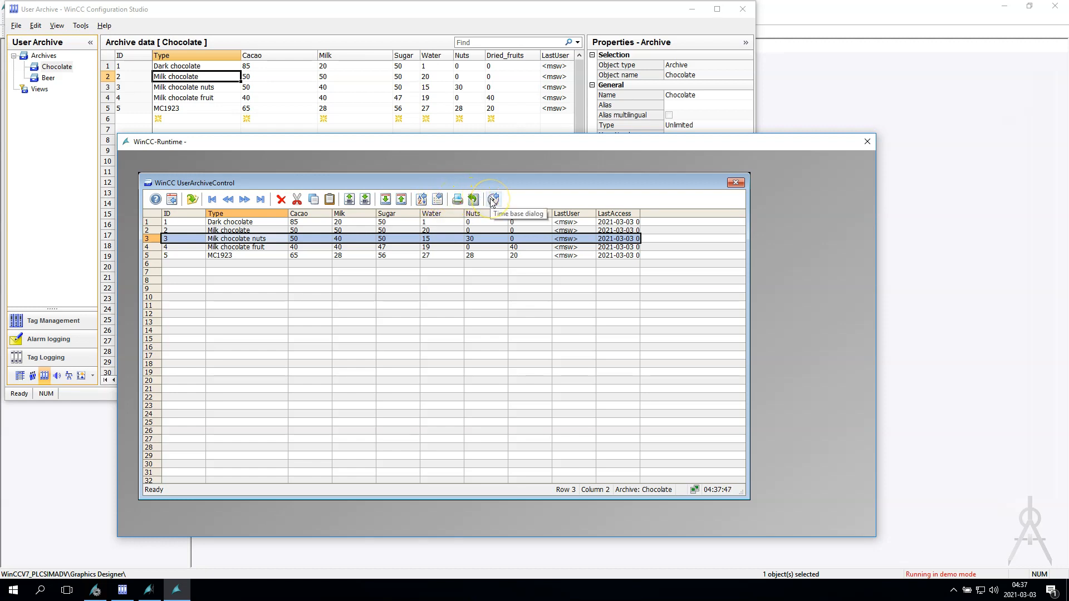
{"action": "left_click", "coordinate": [492, 199]}
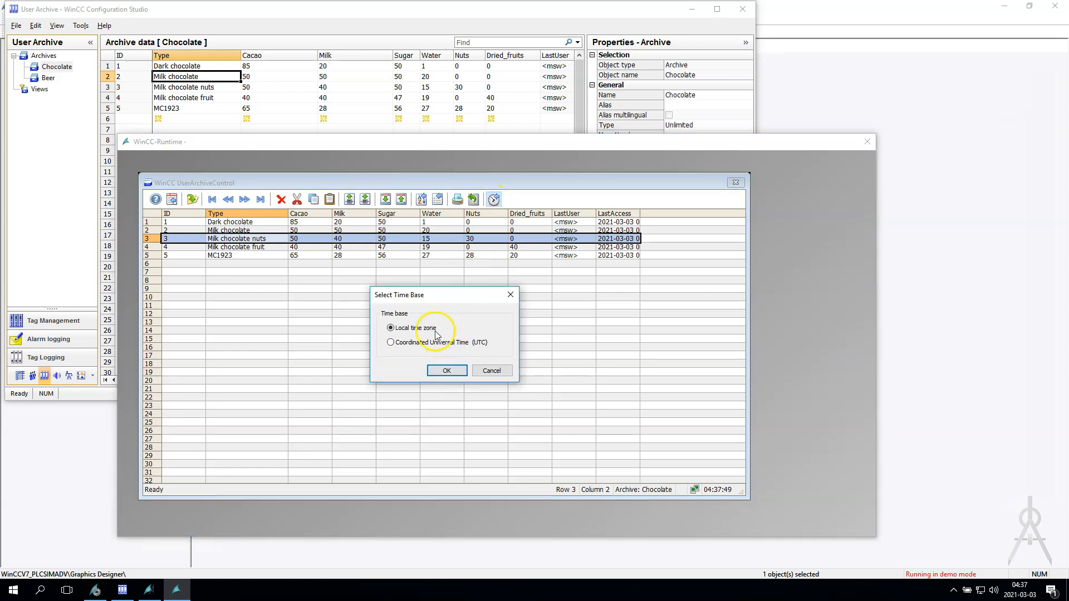
{"action": "left_click", "coordinate": [490, 370]}
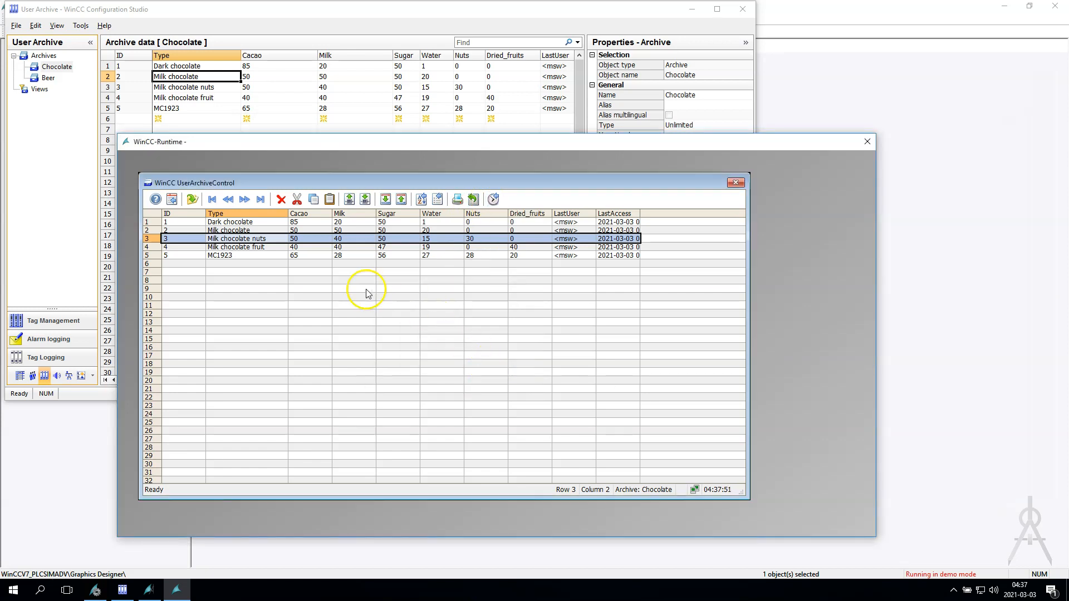
Step: Reduce the height of the UserArchiveControl window in runtime and go to the first record
{"action": "left_click_drag", "start_coordinate": [341, 499], "coordinate": [352, 419]}
{"action": "left_click", "coordinate": [244, 199]}
{"action": "left_click", "coordinate": [212, 199]}
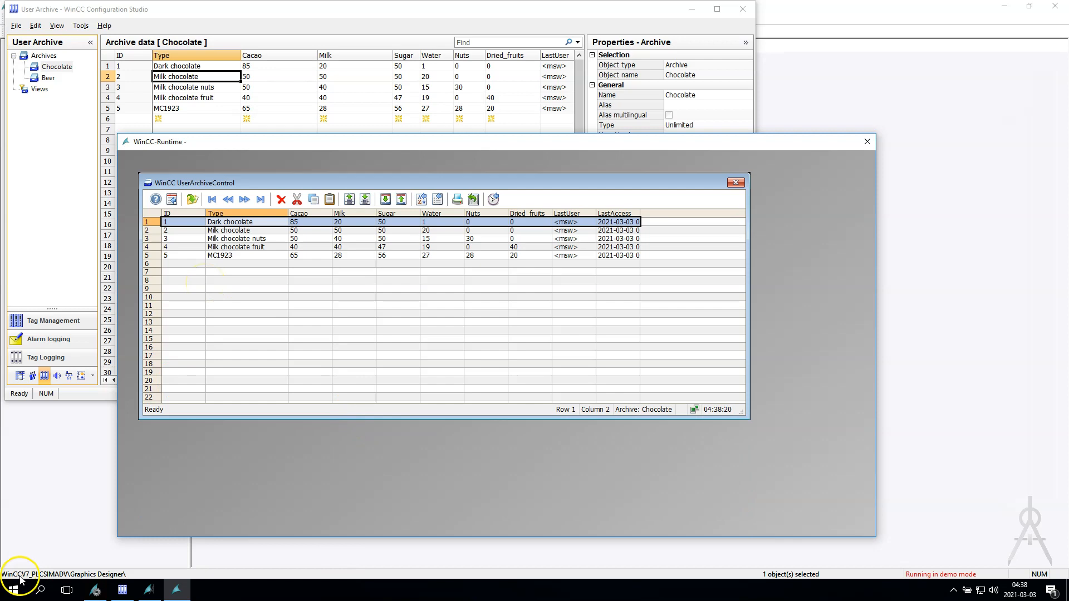
Step: Start a new record in the first empty runtime row with Type MD1999, Cacao 15 and Milk 55
{"action": "double_click", "coordinate": [181, 264]}
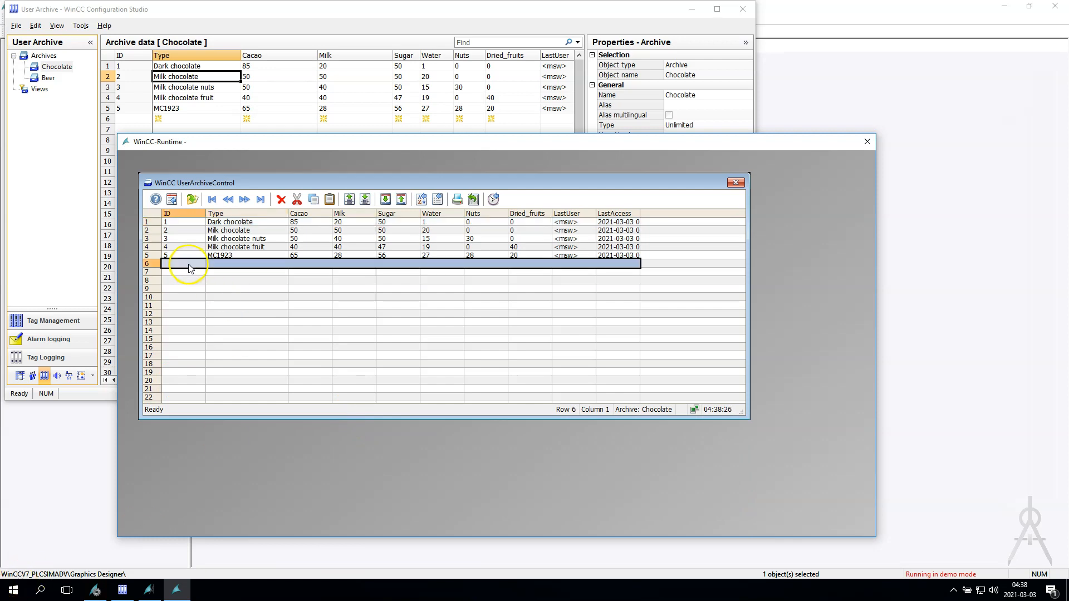
{"action": "left_click", "coordinate": [490, 326]}
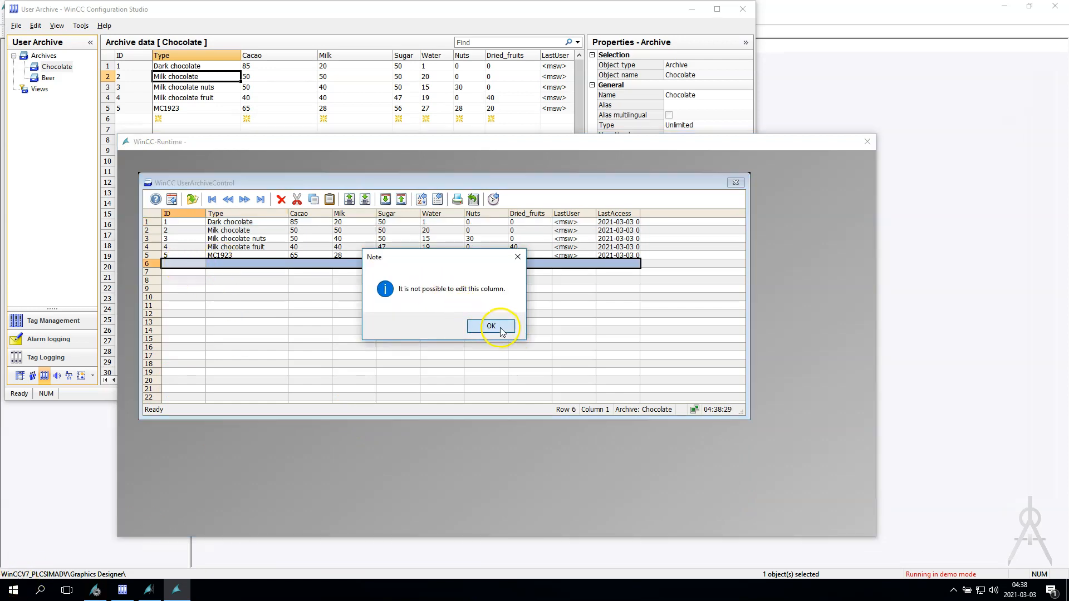
{"action": "double_click", "coordinate": [245, 264]}
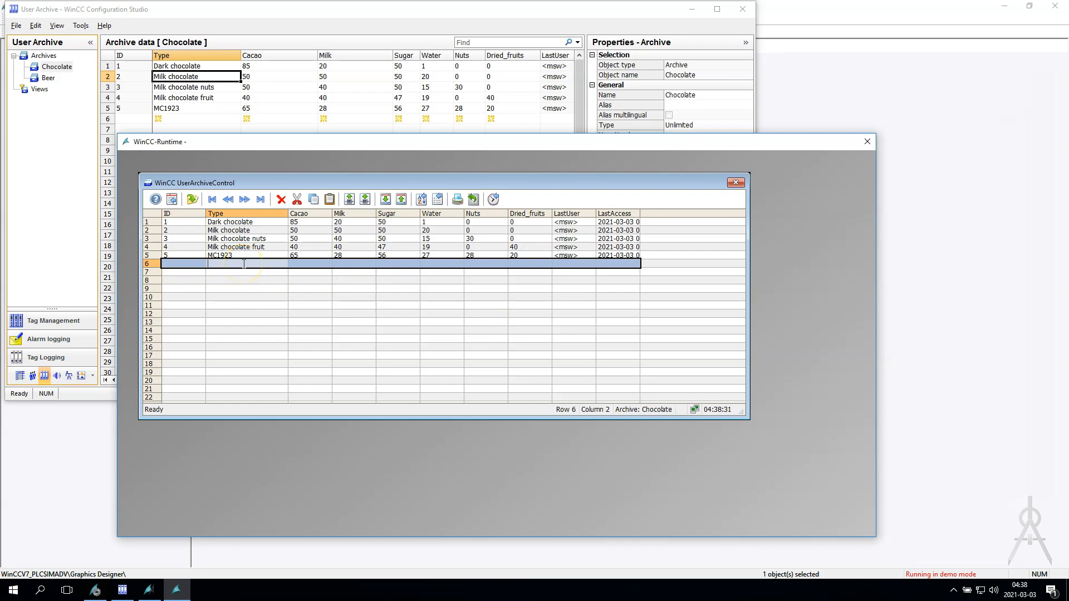
{"action": "type", "text": "MD1999"}
{"action": "key", "text": "Tab"}
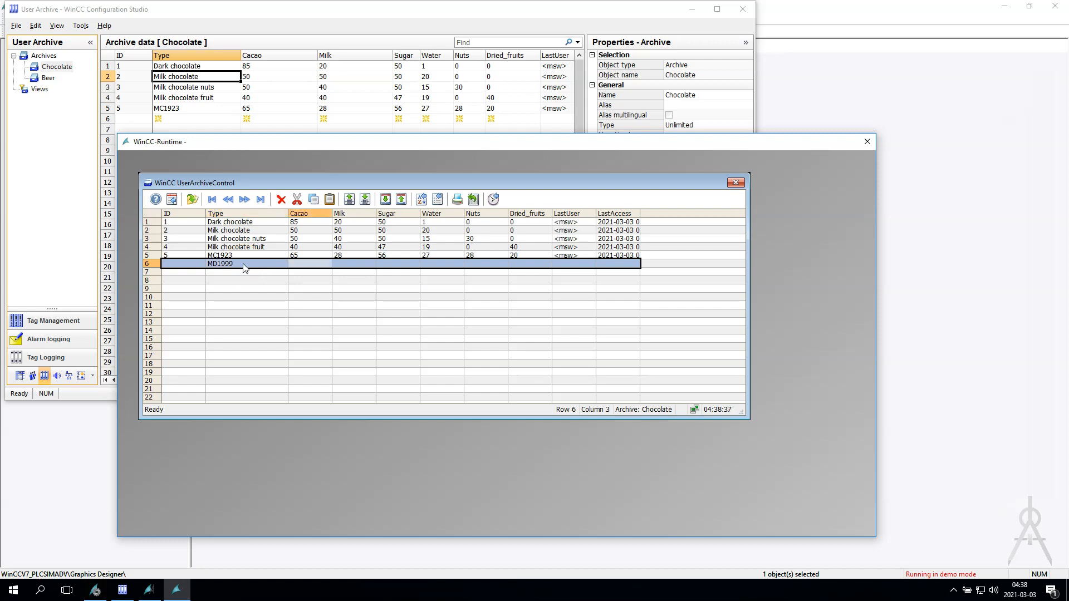
{"action": "type", "text": "15"}
{"action": "key", "text": "Tab"}
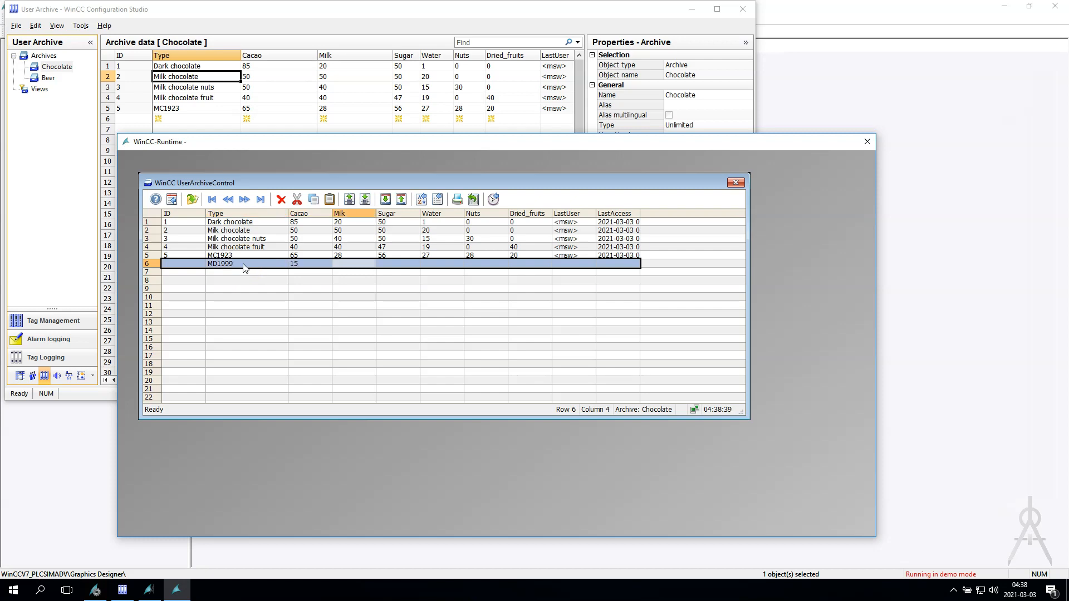
{"action": "type", "text": "55"}
{"action": "key", "text": "Tab"}
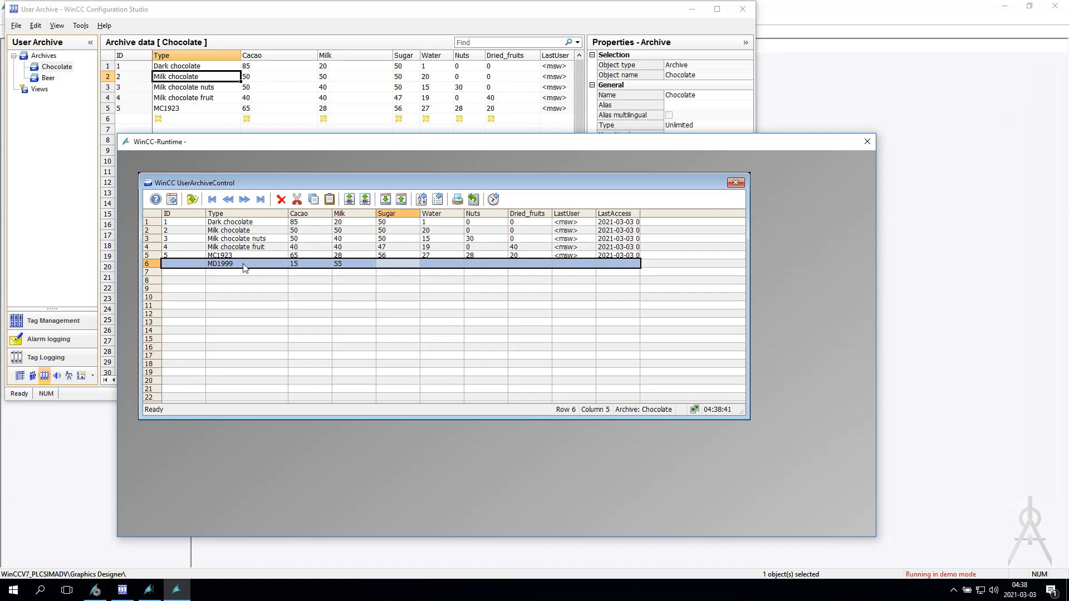
Step: Complete the MD1999 record with Sugar 20, Water 15, Nuts 1 and Dried_fruits 10, and save it to the archive
{"action": "type", "text": "20"}
{"action": "key", "text": "Tab"}
{"action": "type", "text": "15"}
{"action": "key", "text": "Tab"}
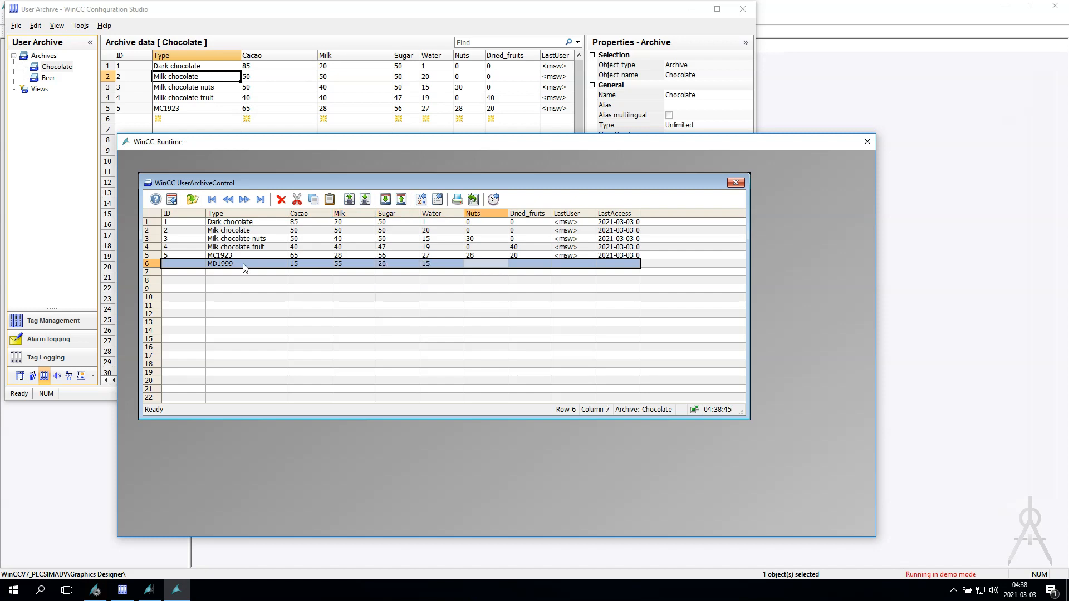
{"action": "type", "text": "1"}
{"action": "key", "text": "Tab"}
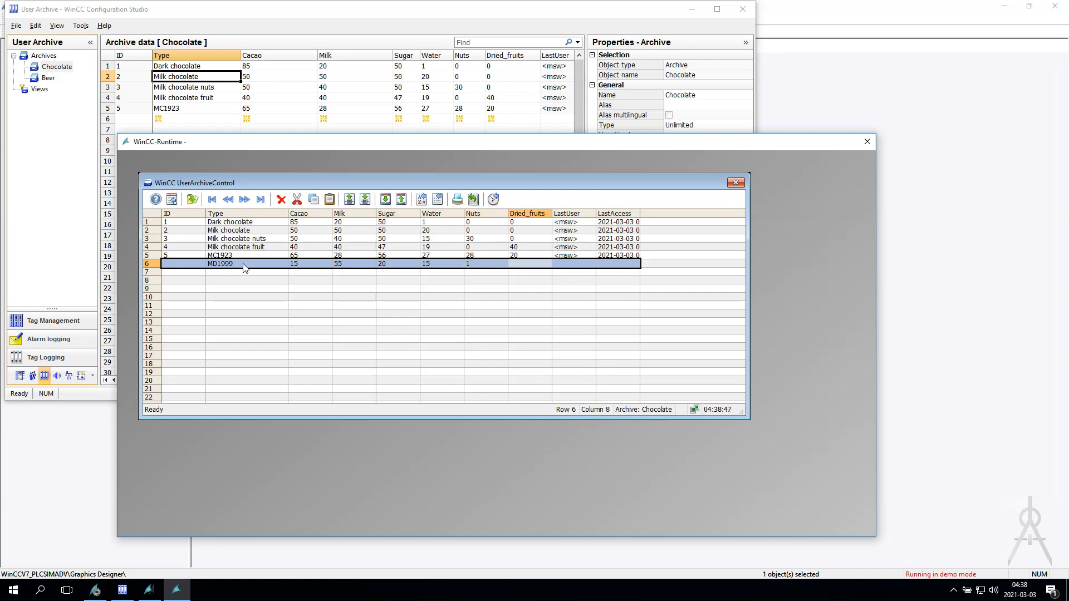
{"action": "type", "text": "10"}
{"action": "key", "text": "Return"}
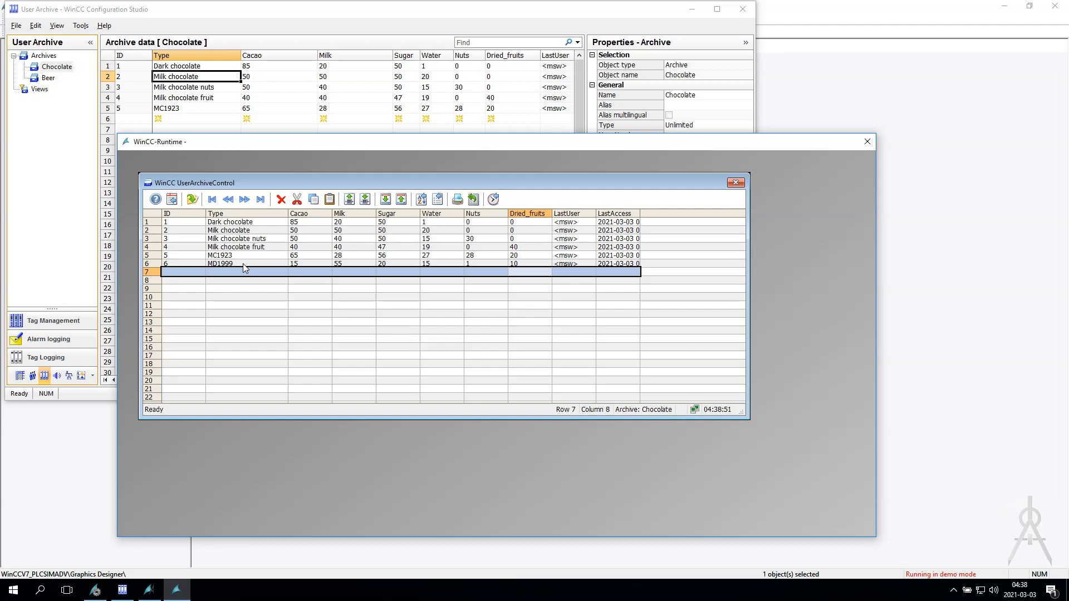
Step: Widen the runtime table's LastAccess column to fit the full date and time, and move the runtime window clear of the configured archive rows
{"action": "left_click", "coordinate": [242, 263]}
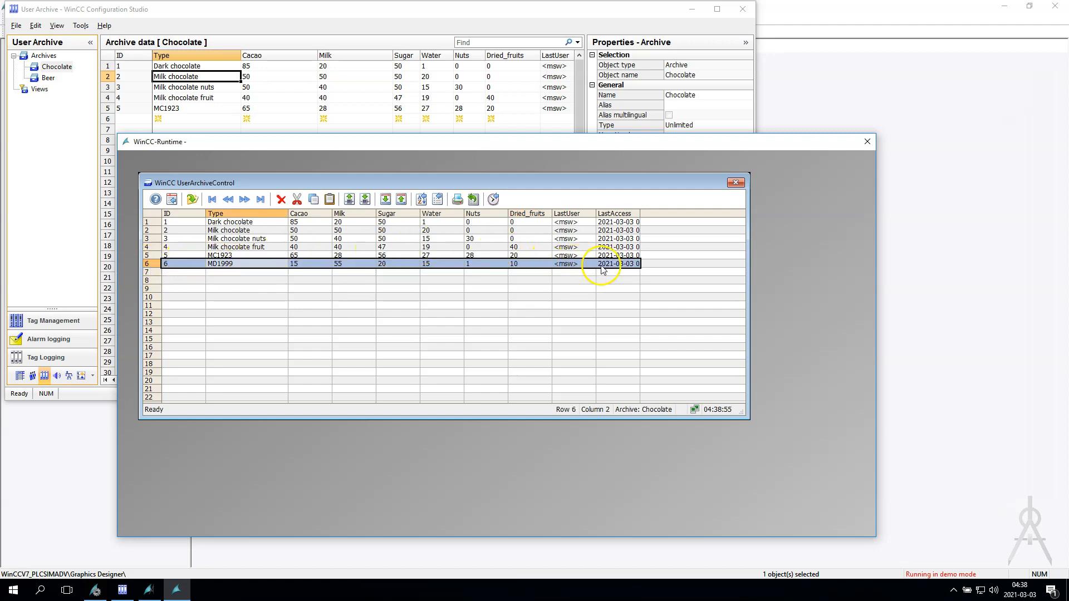
{"action": "left_click_drag", "start_coordinate": [640, 213], "coordinate": [677, 214]}
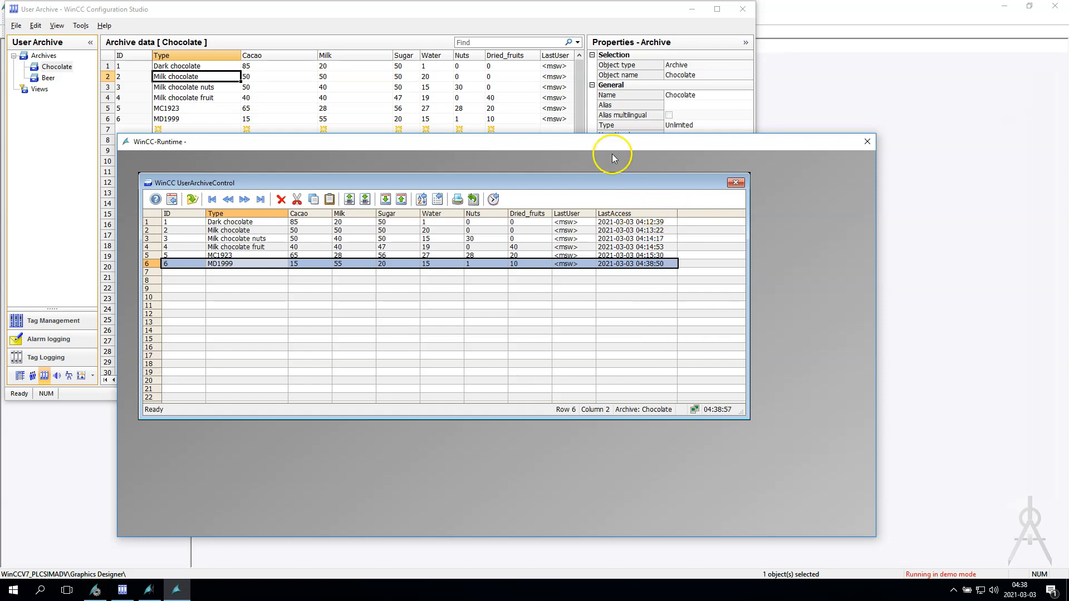
{"action": "left_click_drag", "start_coordinate": [585, 145], "coordinate": [551, 155]}
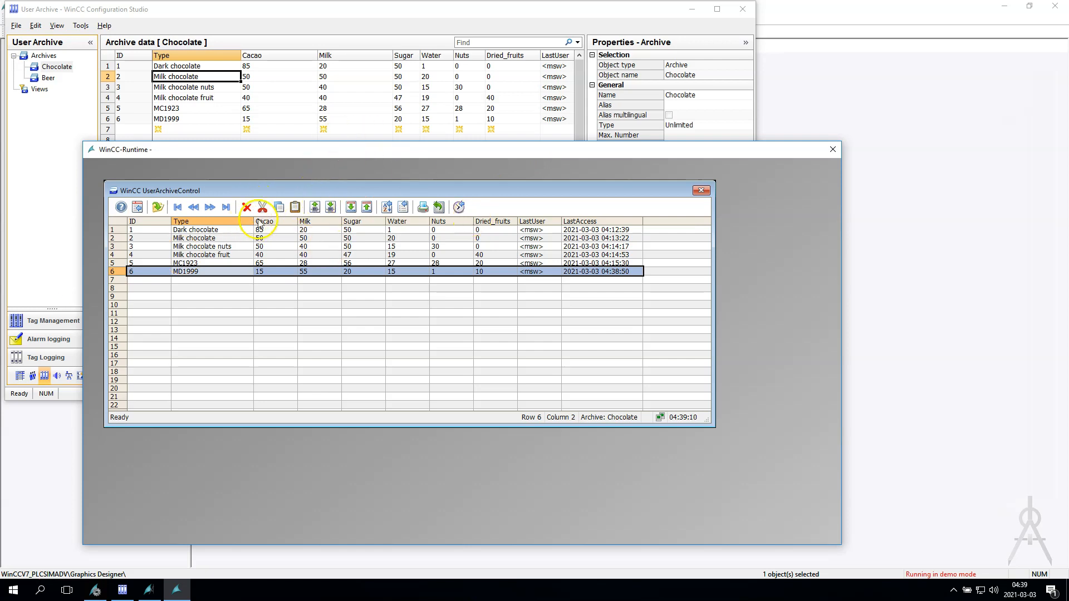
Step: Delete the MD1999 record from the runtime table
{"action": "left_click", "coordinate": [209, 264]}
{"action": "left_click", "coordinate": [199, 271]}
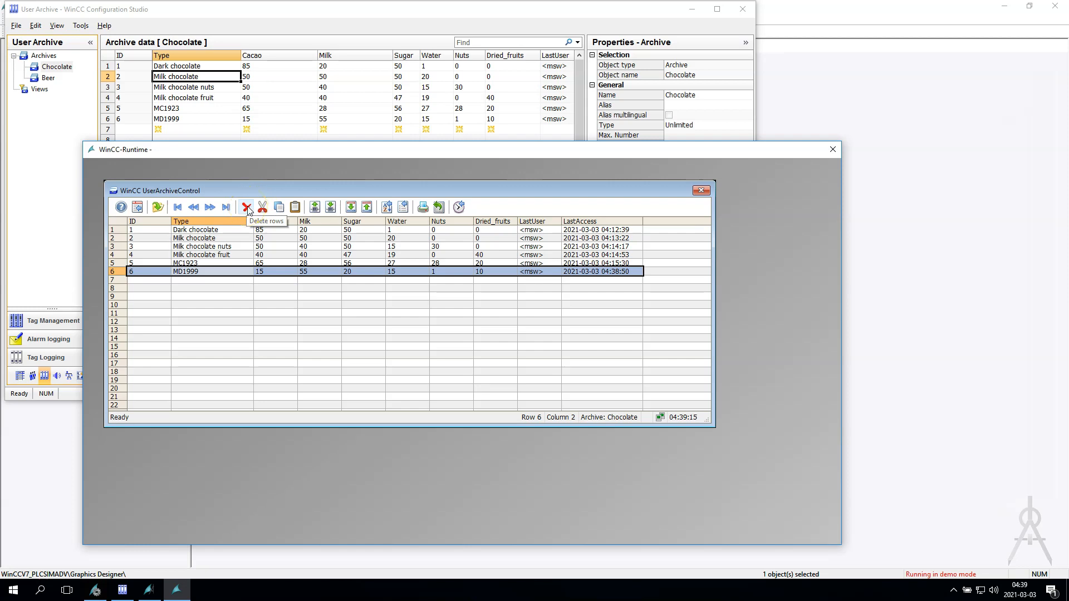
{"action": "left_click", "coordinate": [247, 207]}
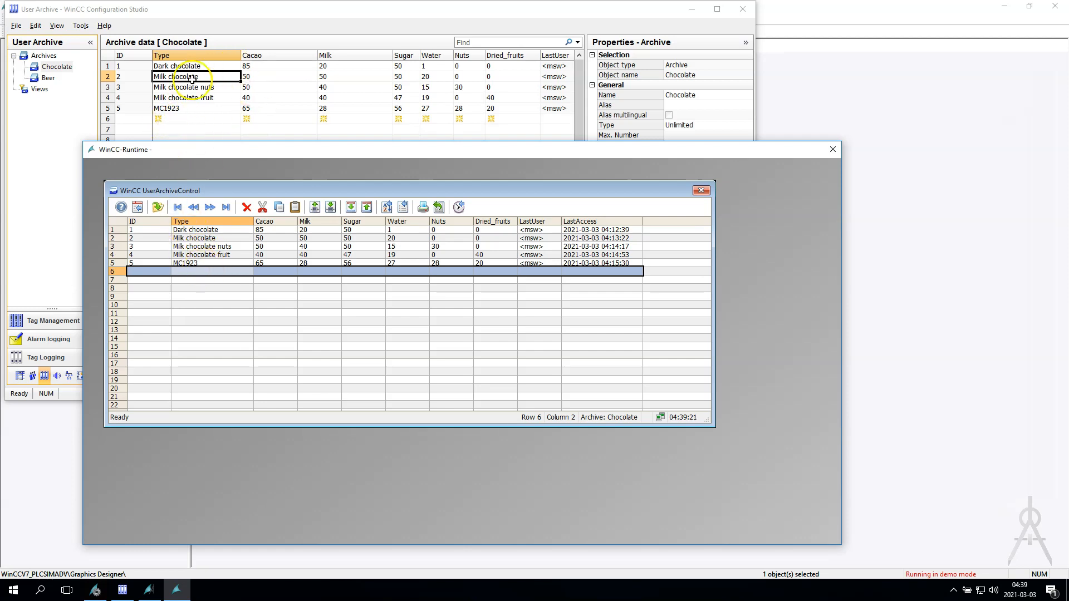
Step: Copy the MC1923 record into the first empty runtime row and set the copy's Type to MC1923a
{"action": "left_click", "coordinate": [232, 263]}
{"action": "left_click", "coordinate": [280, 209]}
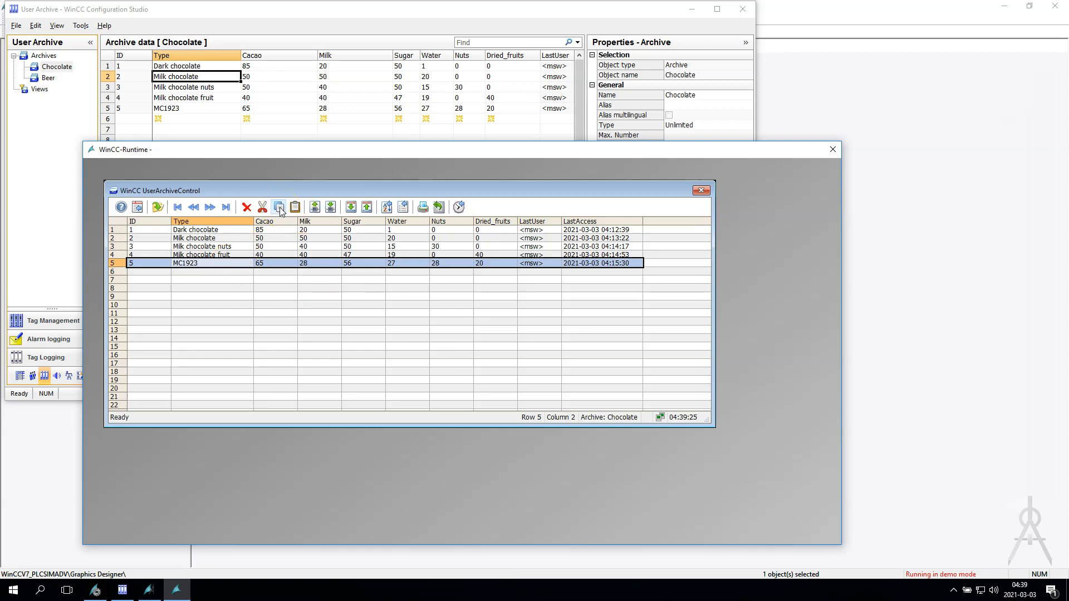
{"action": "left_click", "coordinate": [191, 272]}
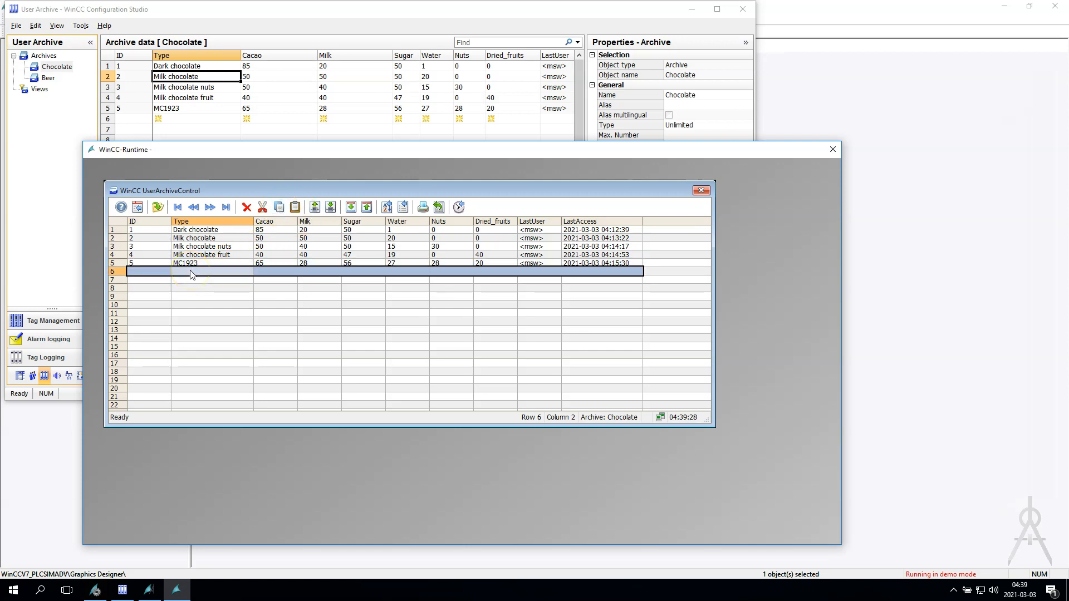
{"action": "left_click", "coordinate": [296, 208]}
{"action": "type", "text": "a"}
{"action": "key", "text": "Tab"}
{"action": "key", "text": "Return"}
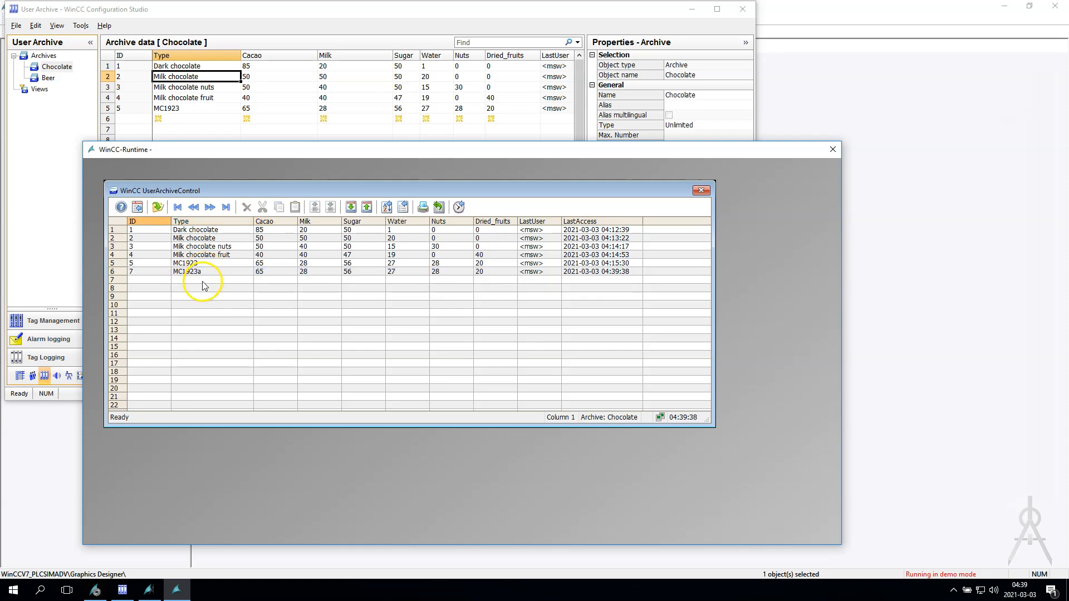
Step: Cut the MC1923a record from the runtime table and paste it back into row 6 as a new record
{"action": "left_click", "coordinate": [135, 273]}
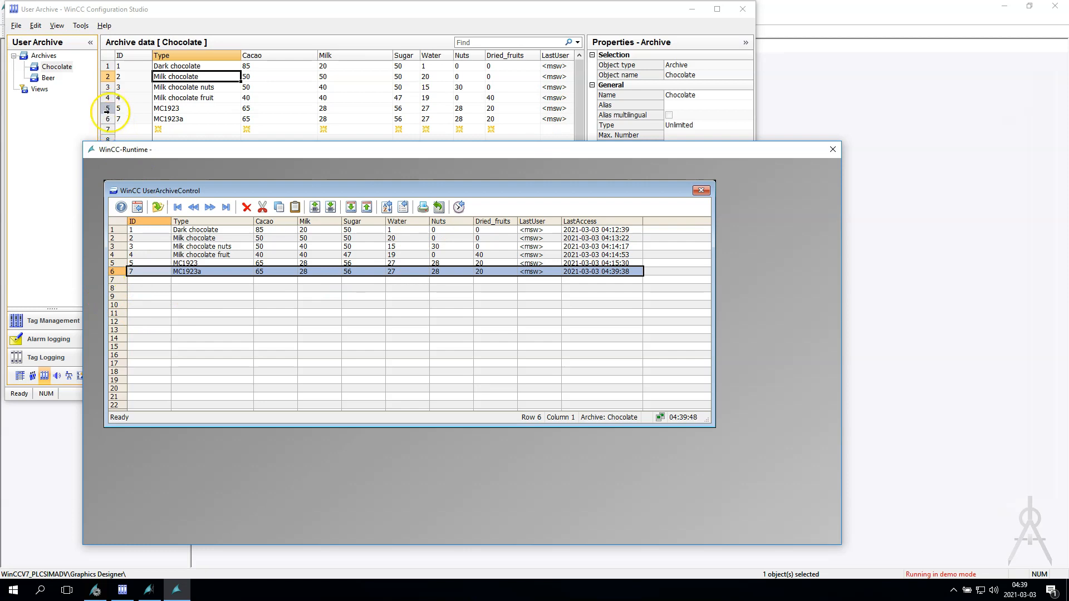
{"action": "left_click", "coordinate": [262, 209]}
{"action": "left_click", "coordinate": [295, 207]}
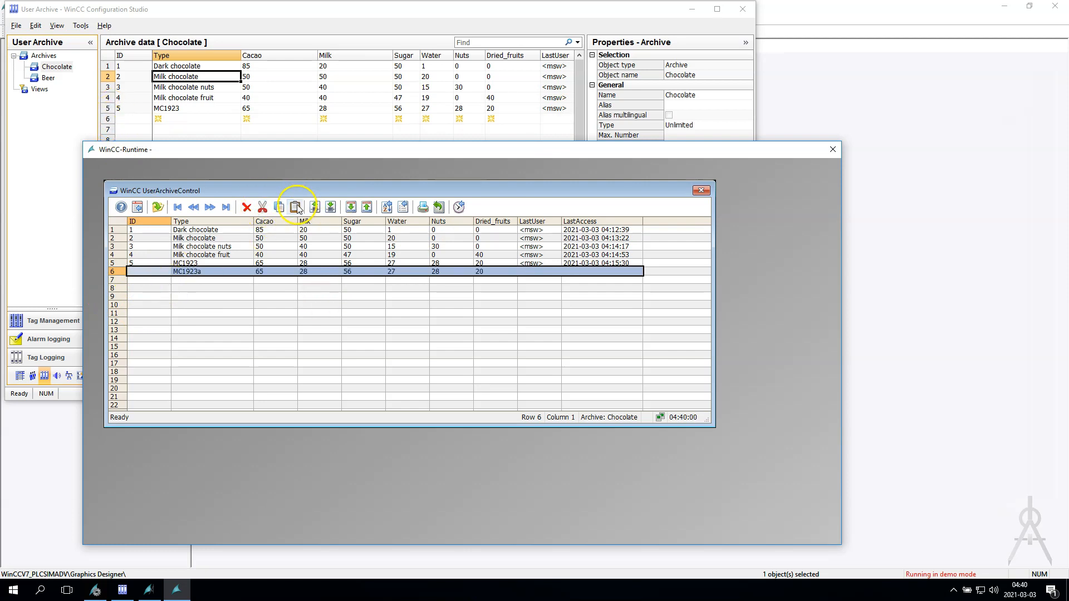
{"action": "left_click", "coordinate": [112, 271]}
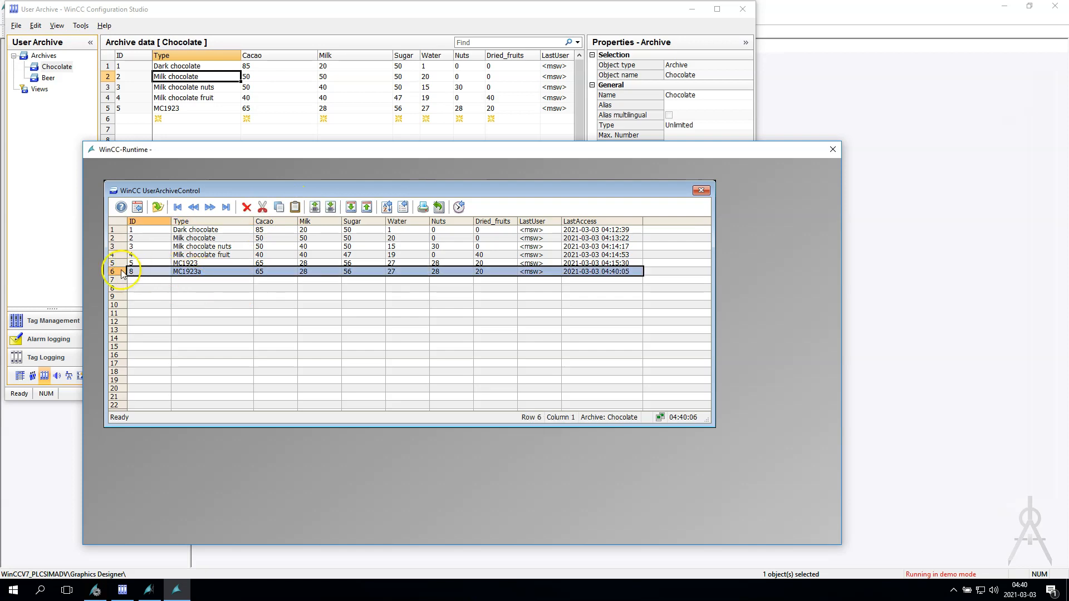